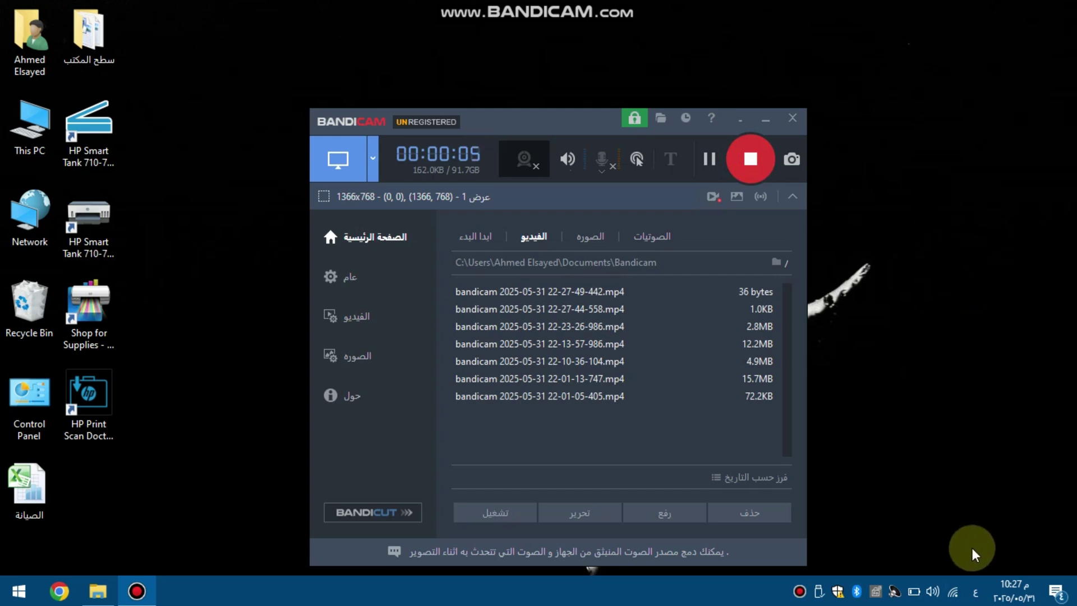
# Join the DIRECT-94-HP Smart Tank 710-720 Wi-Fi network using its security key and allow discovery.
pyautogui.click(952, 599)
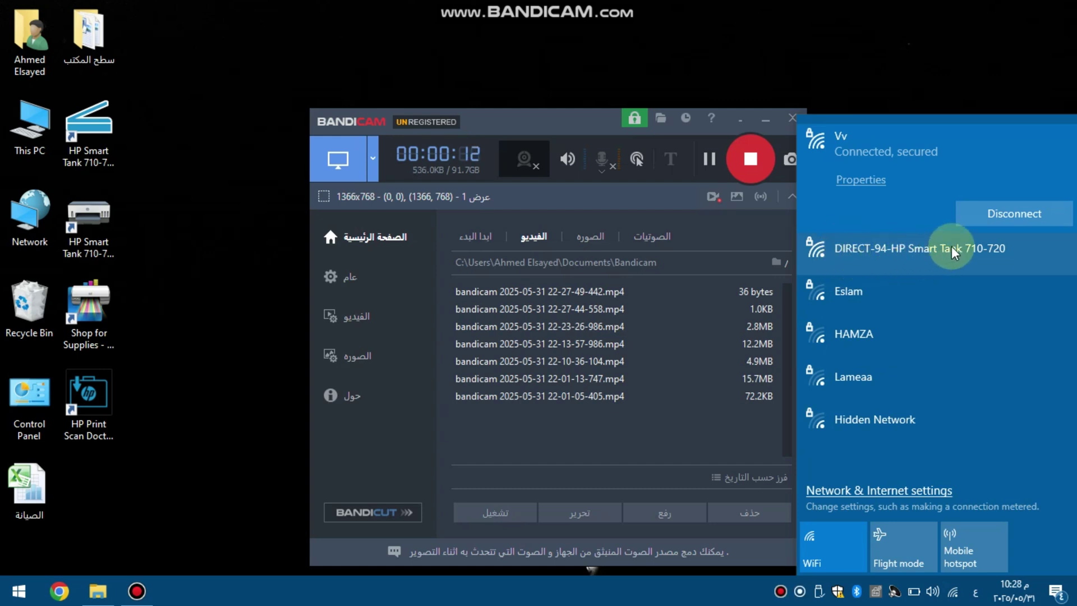
pyautogui.click(970, 255)
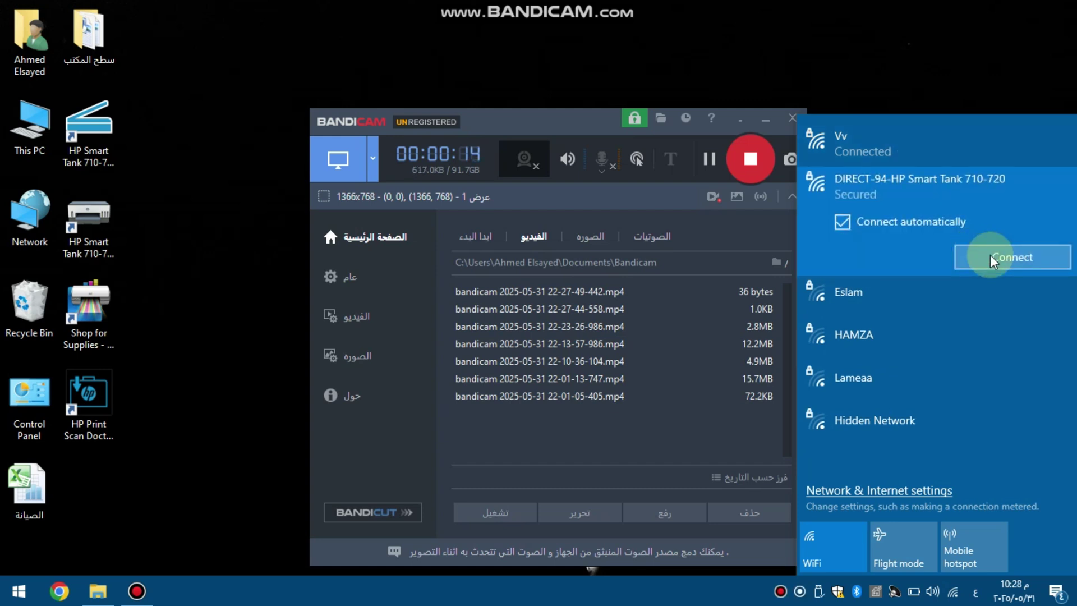
pyautogui.click(990, 259)
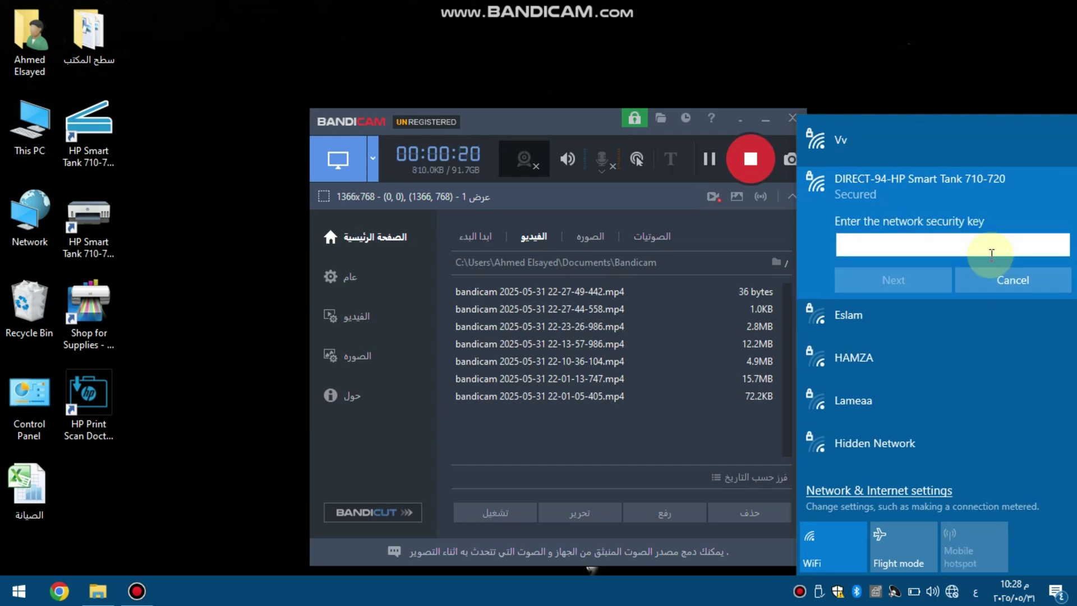
pyautogui.write('123456789012')
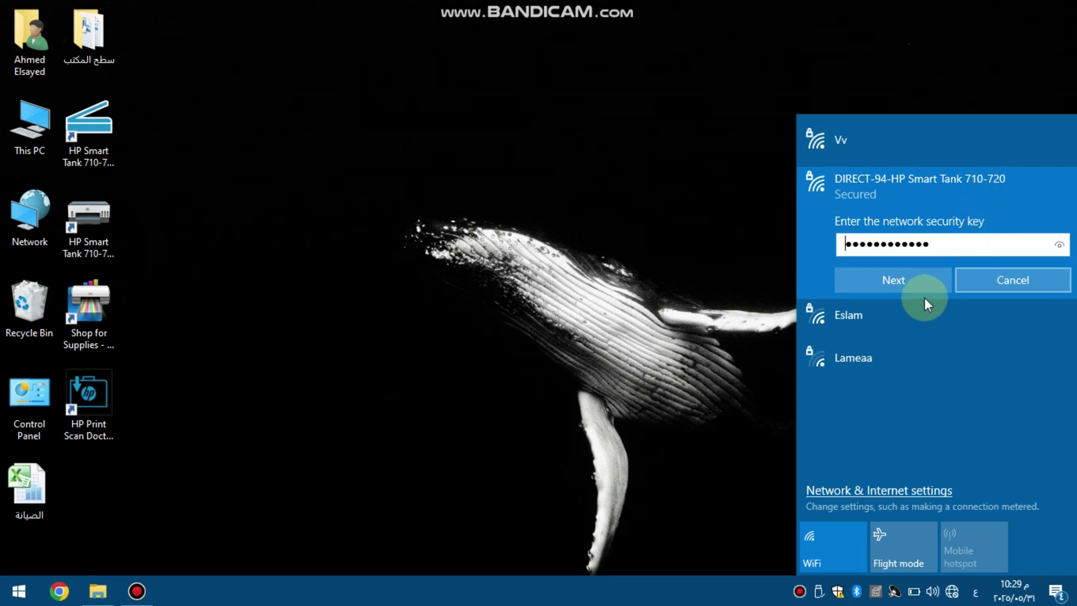
pyautogui.click(911, 283)
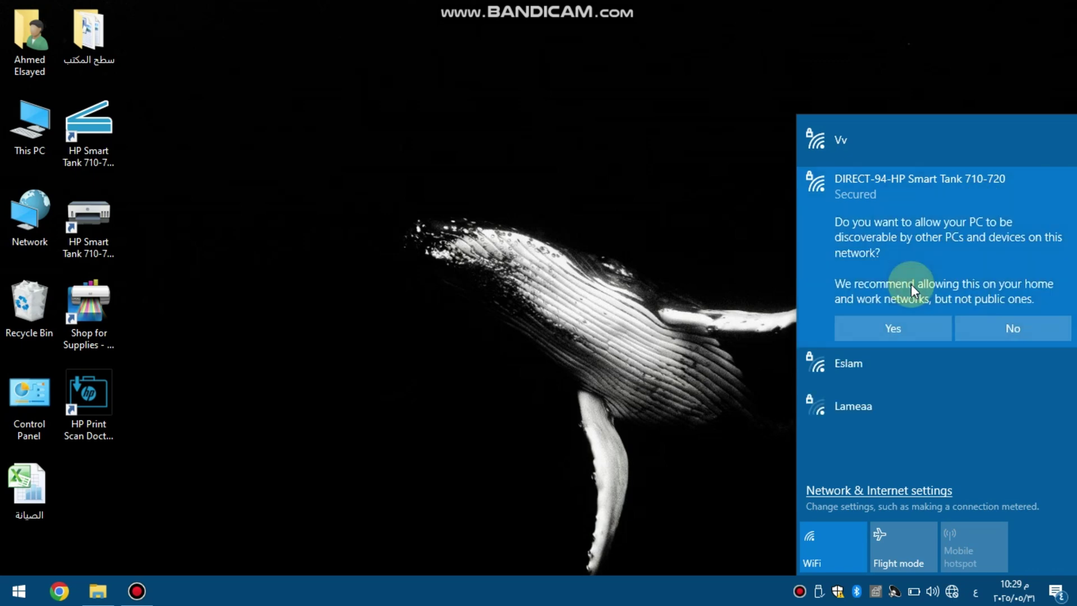
pyautogui.click(910, 321)
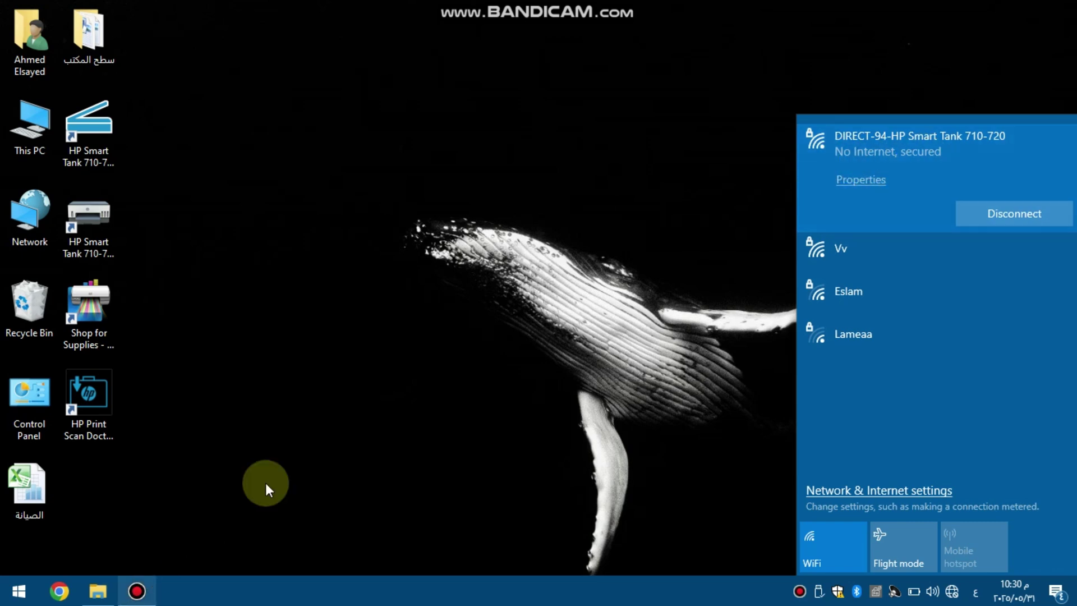
# Run the HPEasyStart-16.2.4-ST710-720 Webpack installer from the Downloads folder.
pyautogui.click(100, 592)
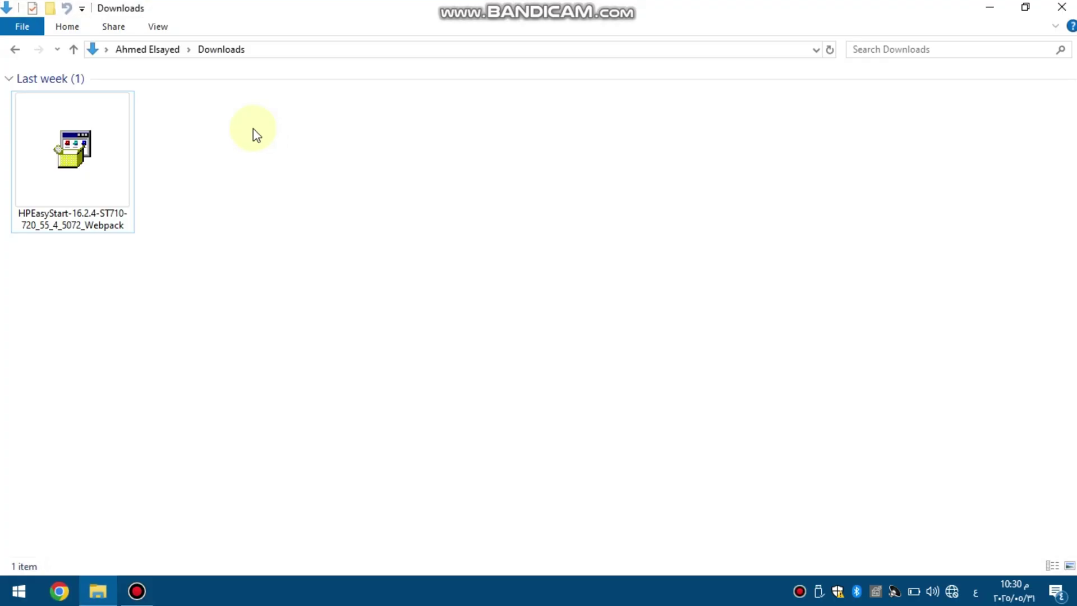
pyautogui.doubleClick(122, 176)
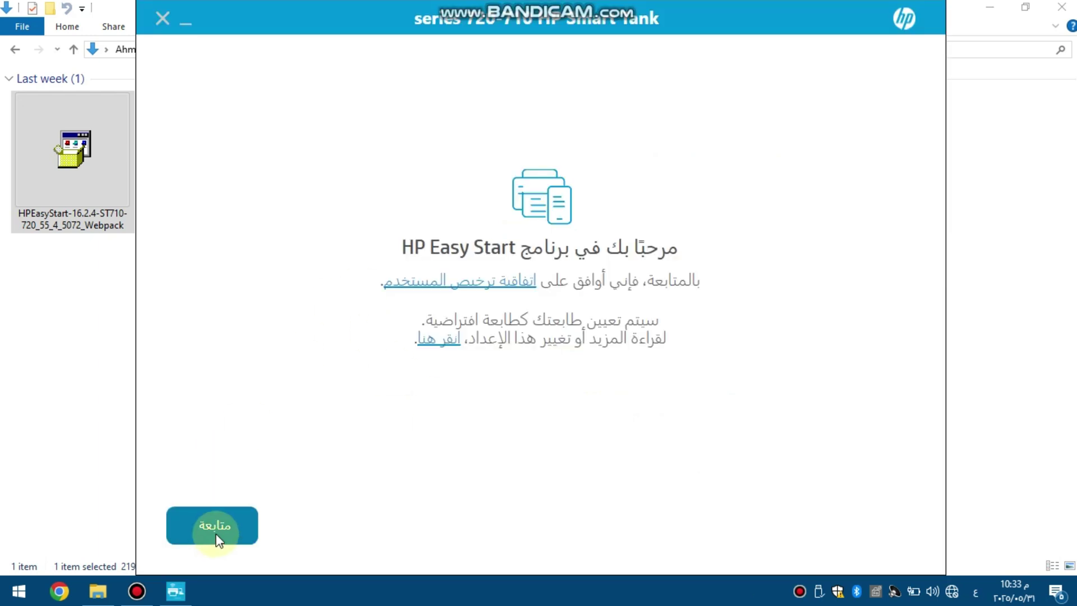
# Agree to the terms, decline HP usage-data sharing, and continue with the found Smart Tank printer.
pyautogui.click(206, 526)
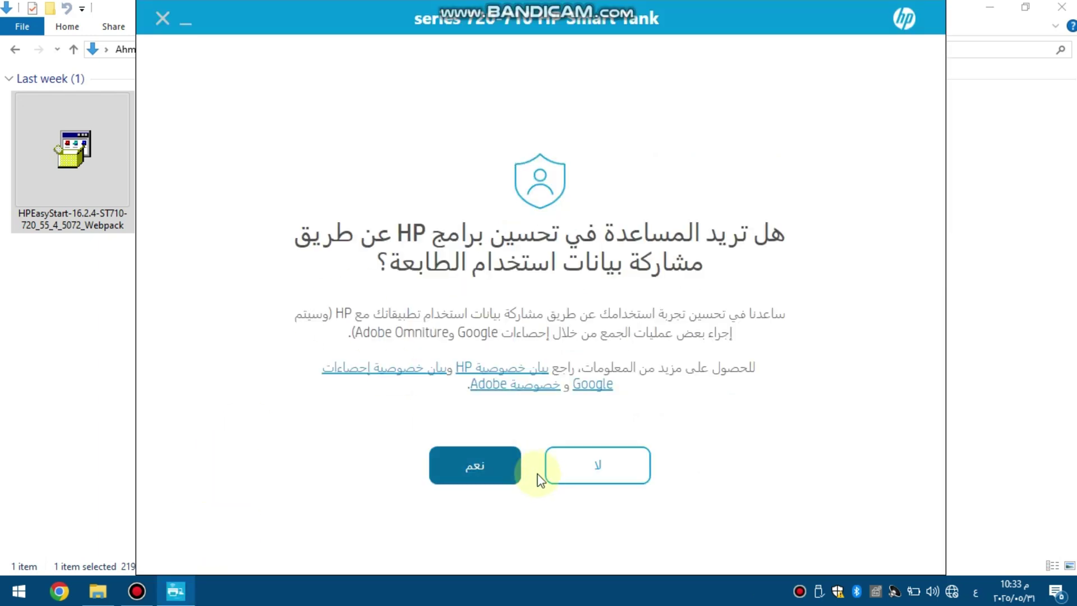
pyautogui.click(576, 477)
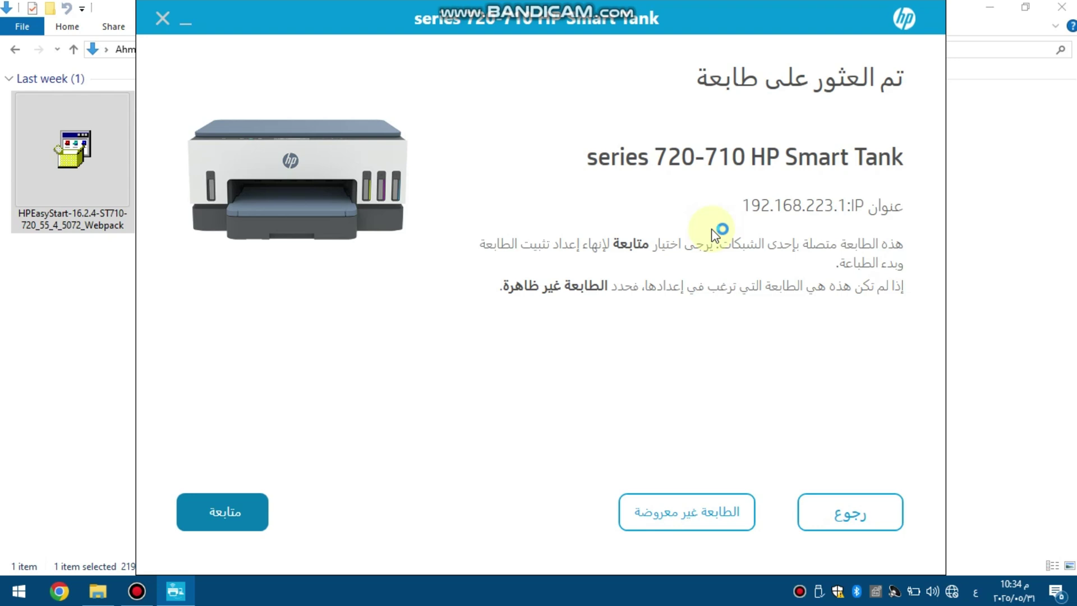
pyautogui.click(207, 512)
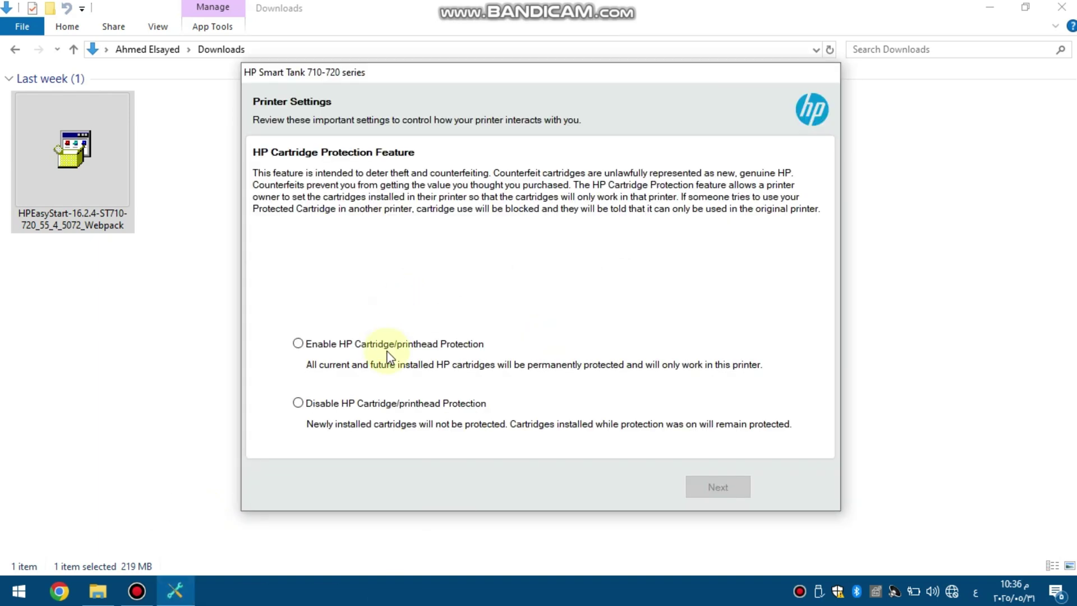
# Disable cartridge protection, confirm cartridges and paper are installed, and close the setup-complete page.
pyautogui.click(298, 403)
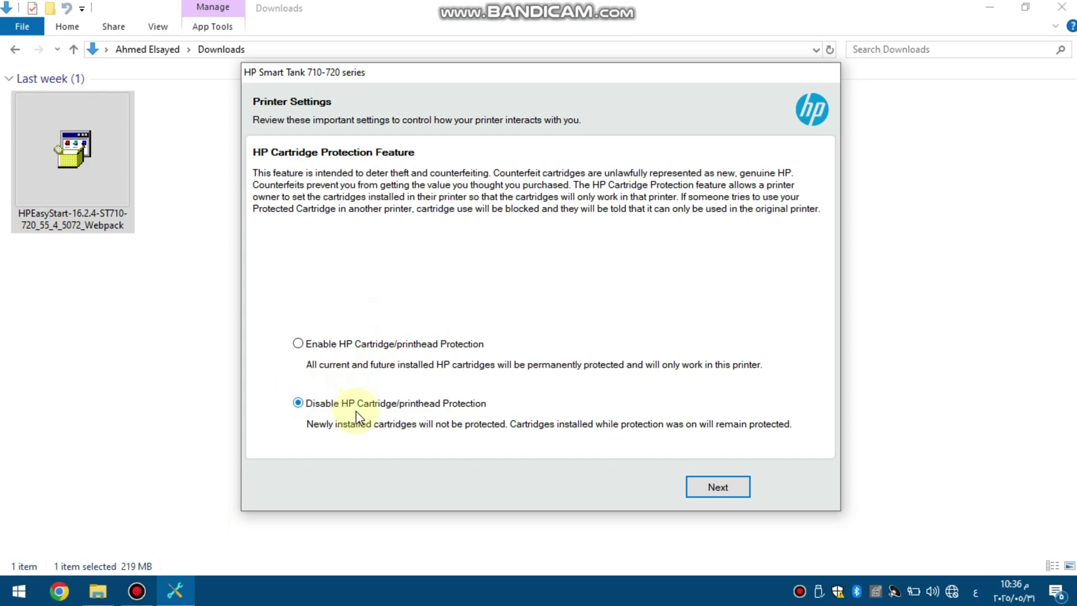
pyautogui.click(718, 487)
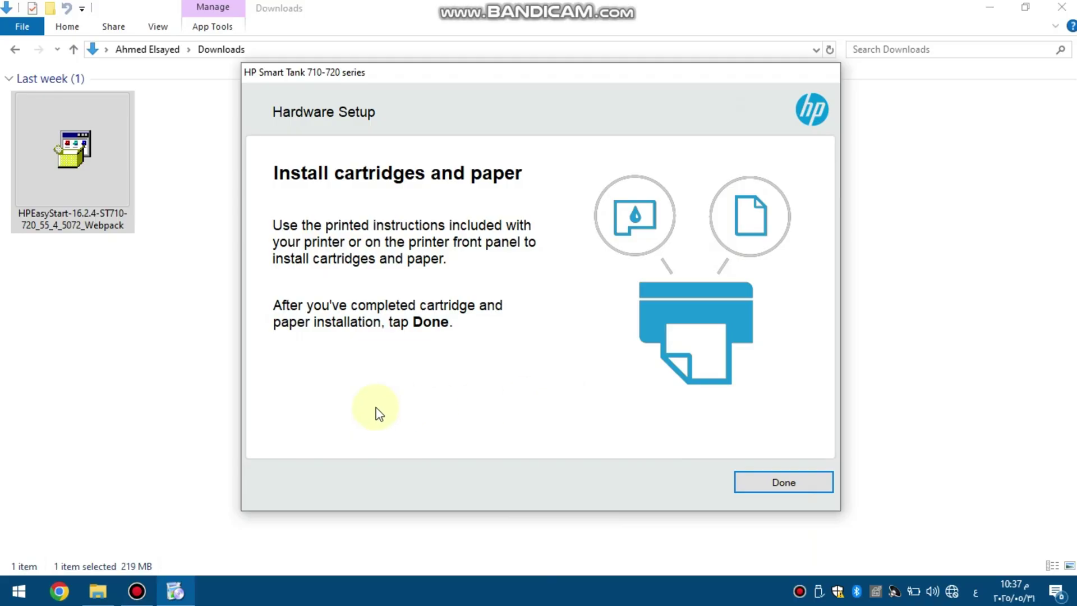
pyautogui.click(785, 475)
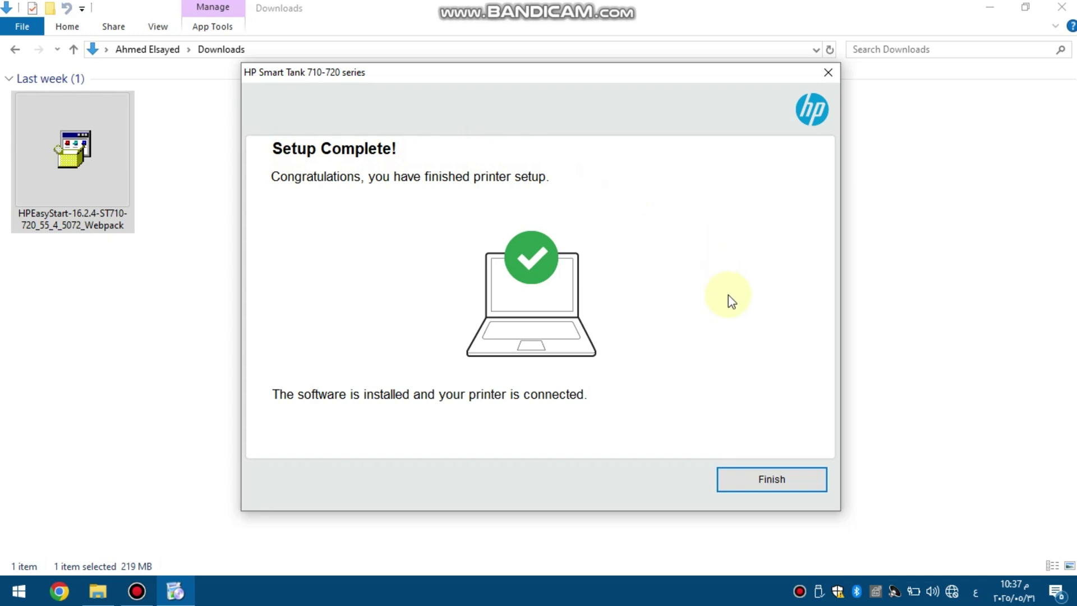
pyautogui.click(769, 479)
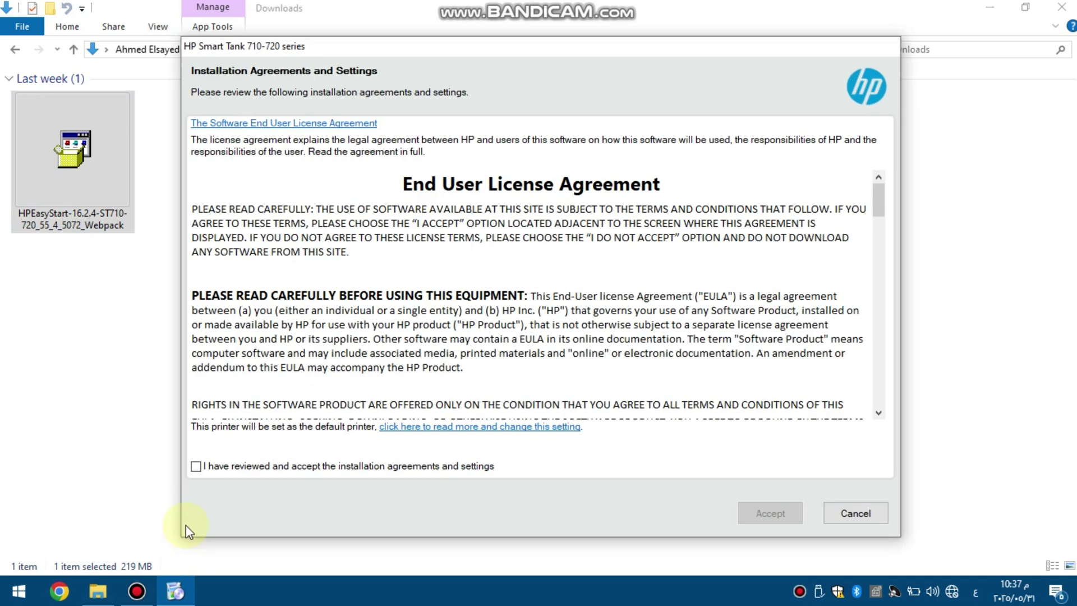
# Accept the installation agreements, decline connected printing and all analytics, and finish the installer.
pyautogui.click(195, 465)
pyautogui.click(767, 512)
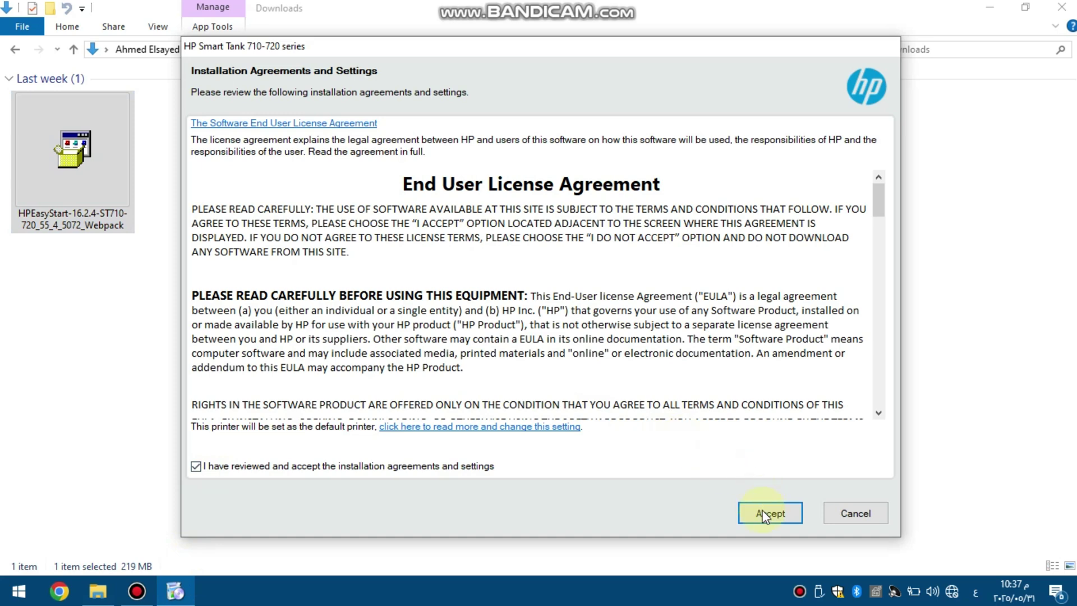
pyautogui.click(774, 510)
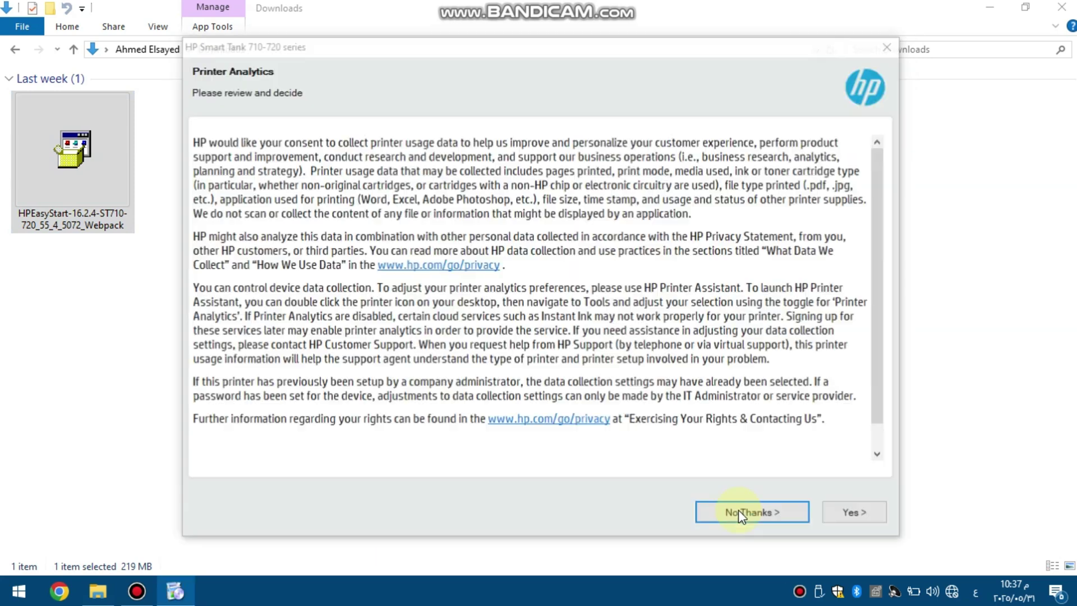
pyautogui.click(746, 512)
pyautogui.click(745, 511)
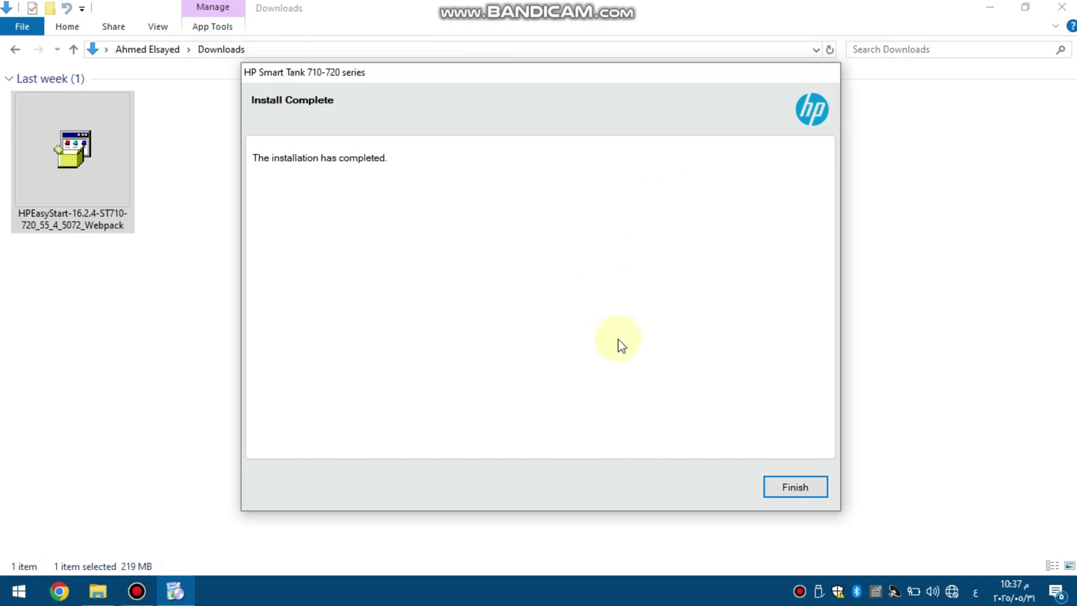
pyautogui.click(784, 487)
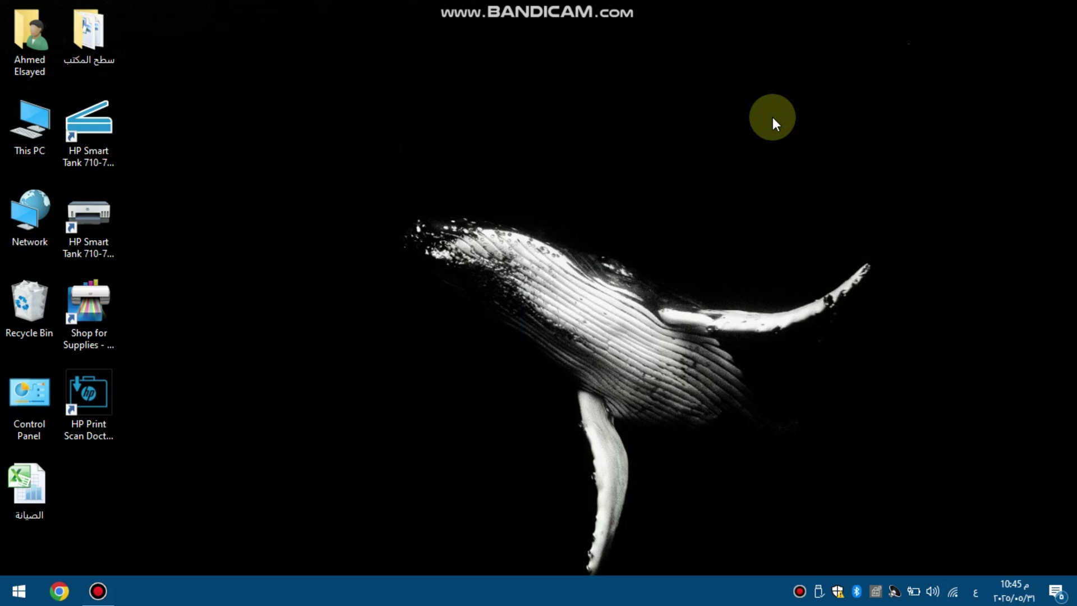
# Open Devices and Printers from the desktop Control Panel shortcut.
pyautogui.click(25, 420)
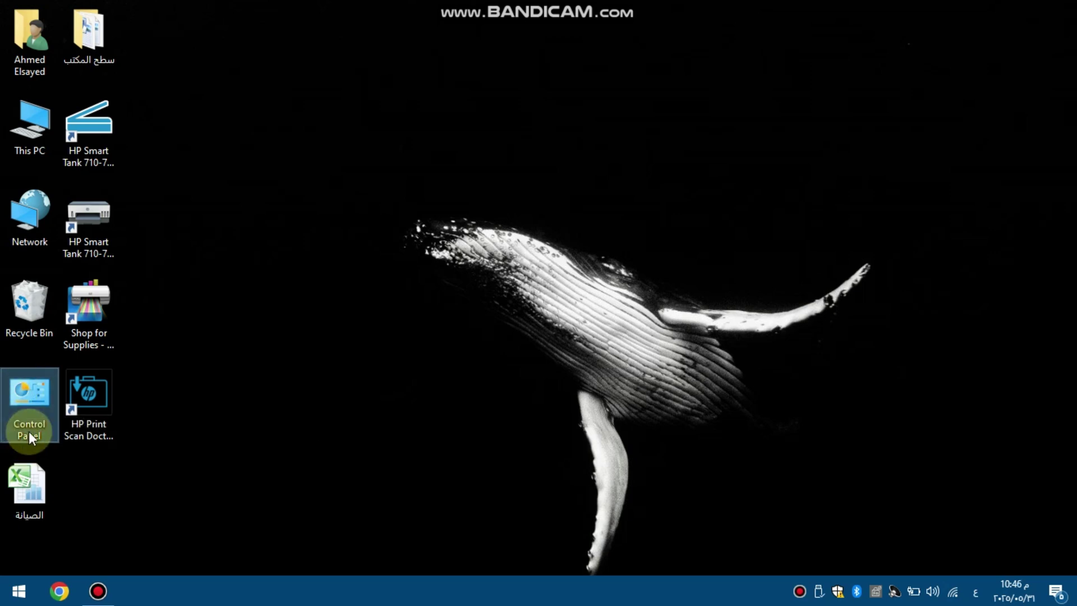
pyautogui.doubleClick(29, 421)
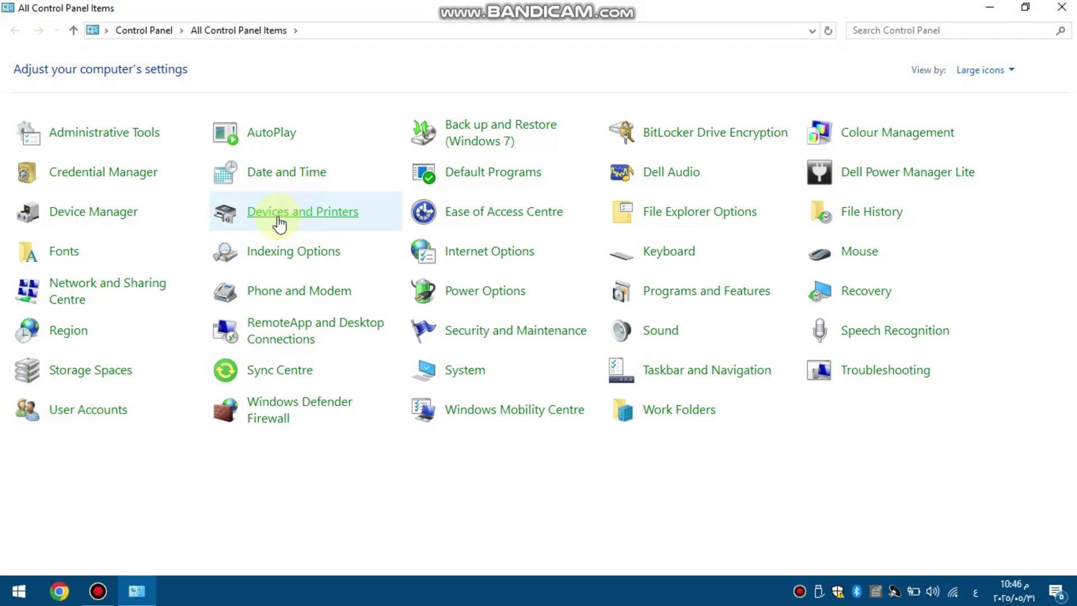
pyautogui.click(275, 219)
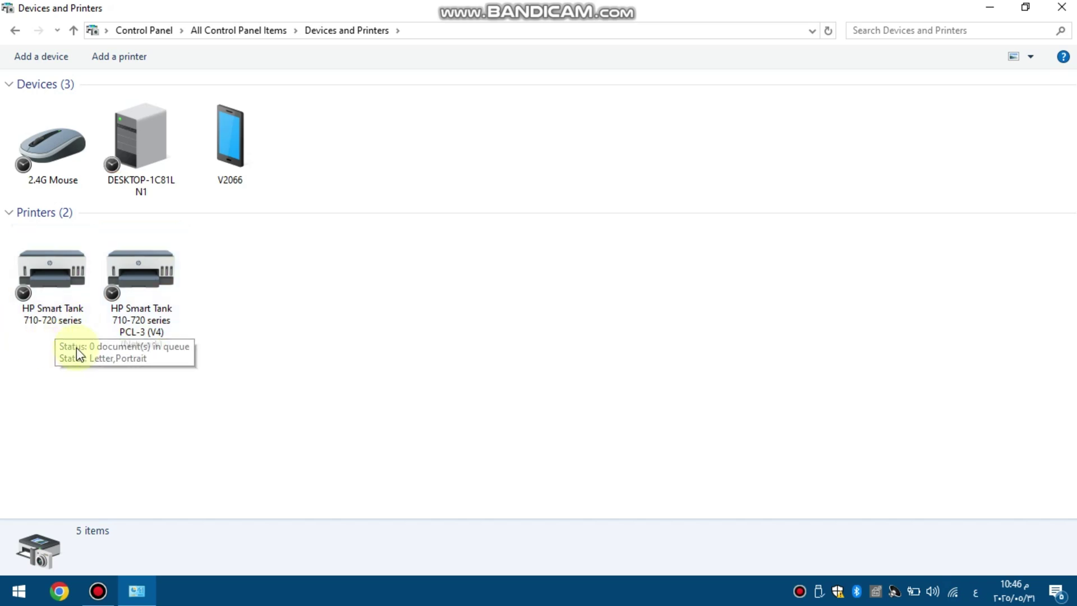
# Check the first printer's USB port, then rename it 'من خلال الكابل' in Printer properties.
pyautogui.click(55, 309)
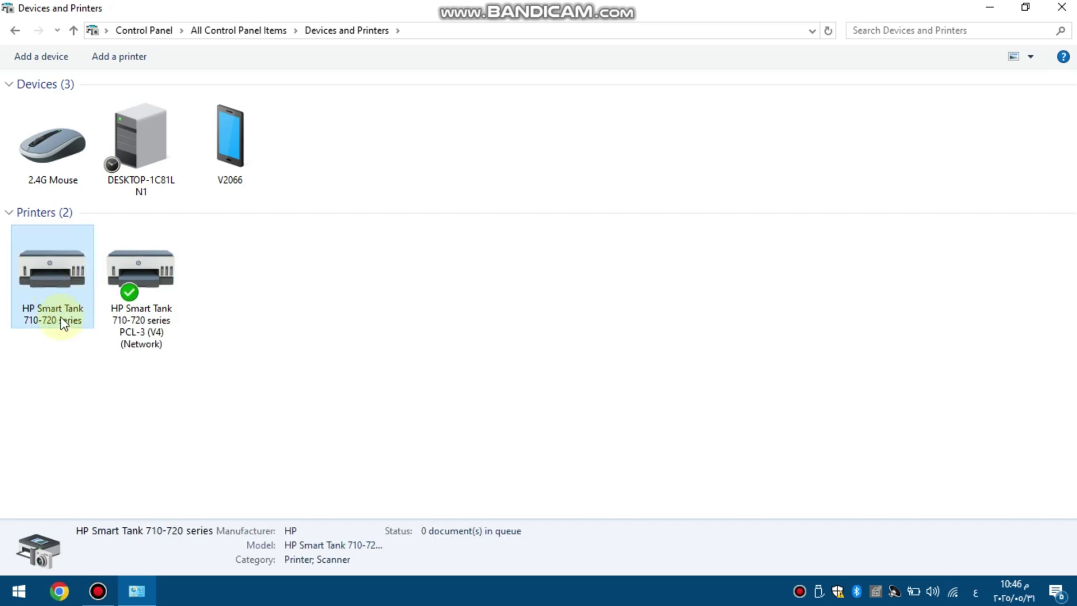
pyautogui.rightClick(62, 319)
pyautogui.click(114, 395)
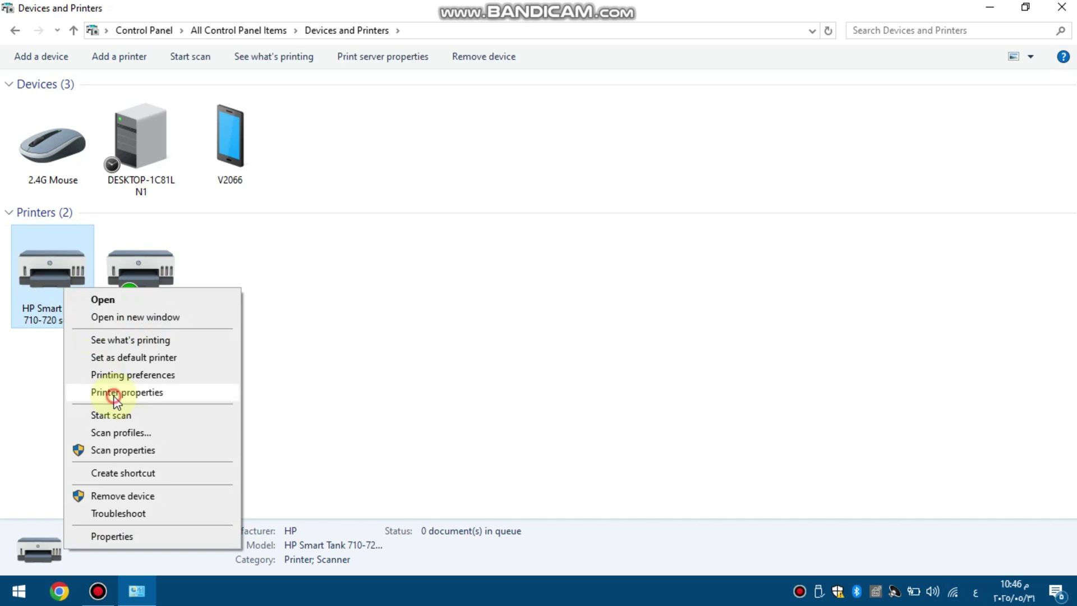
pyautogui.click(217, 202)
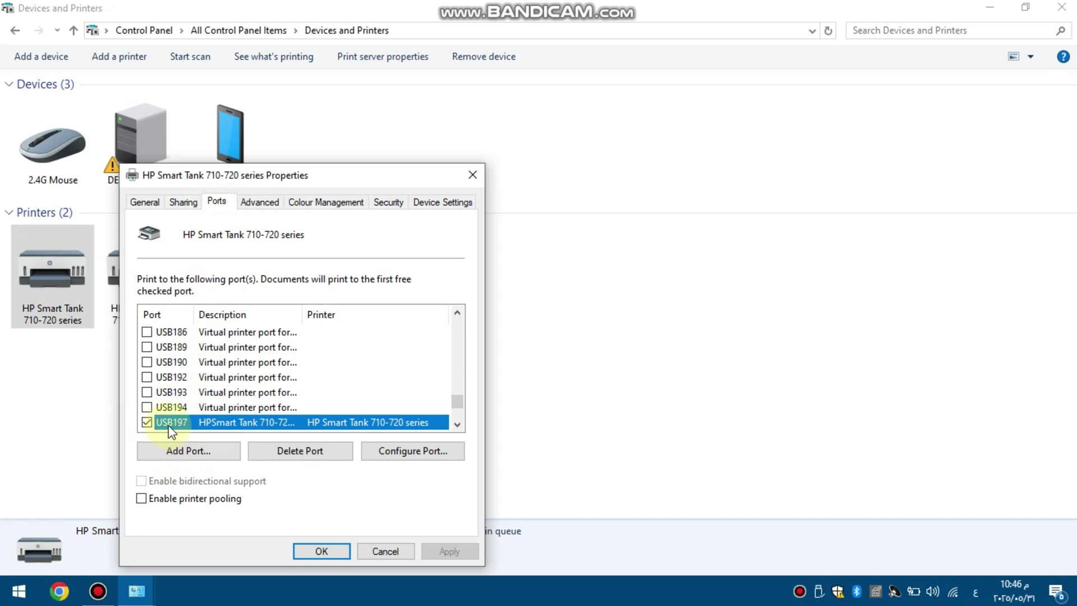
pyautogui.click(143, 202)
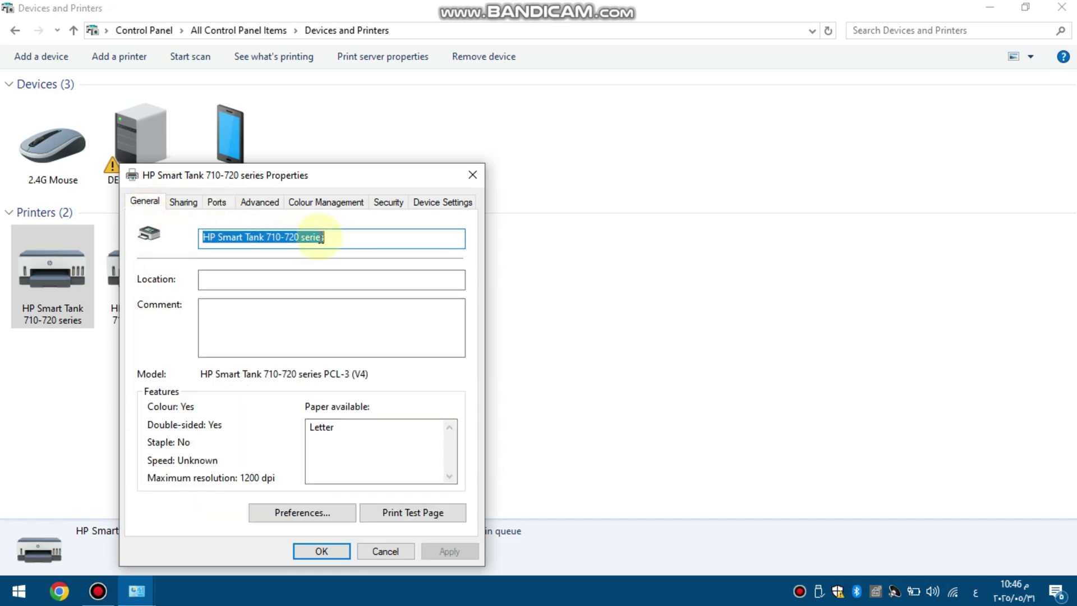
pyautogui.press('BackSpace')
pyautogui.write('من ع')
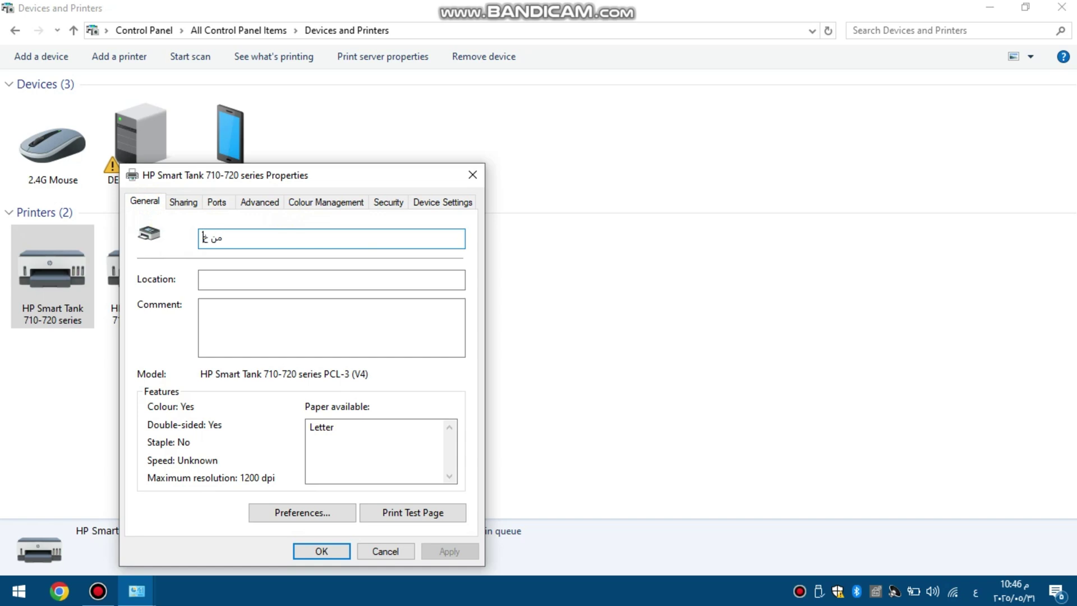
pyautogui.write('لال الكابل')
pyautogui.click(326, 551)
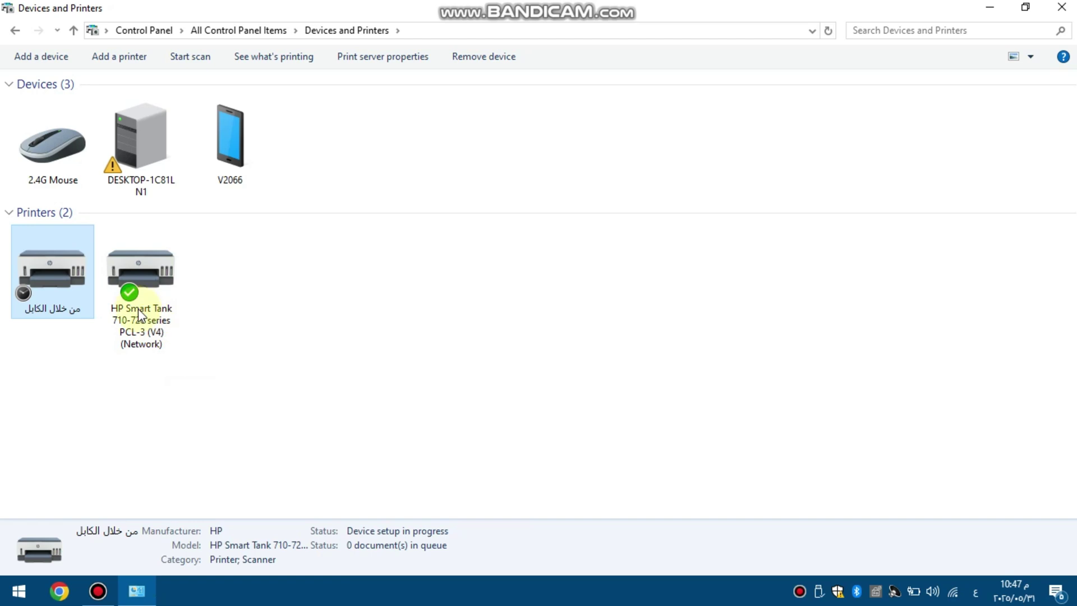
# Rename the network Smart Tank printer to 'من خلال الراوتر' in its Printer properties.
pyautogui.click(137, 288)
pyautogui.rightClick(136, 288)
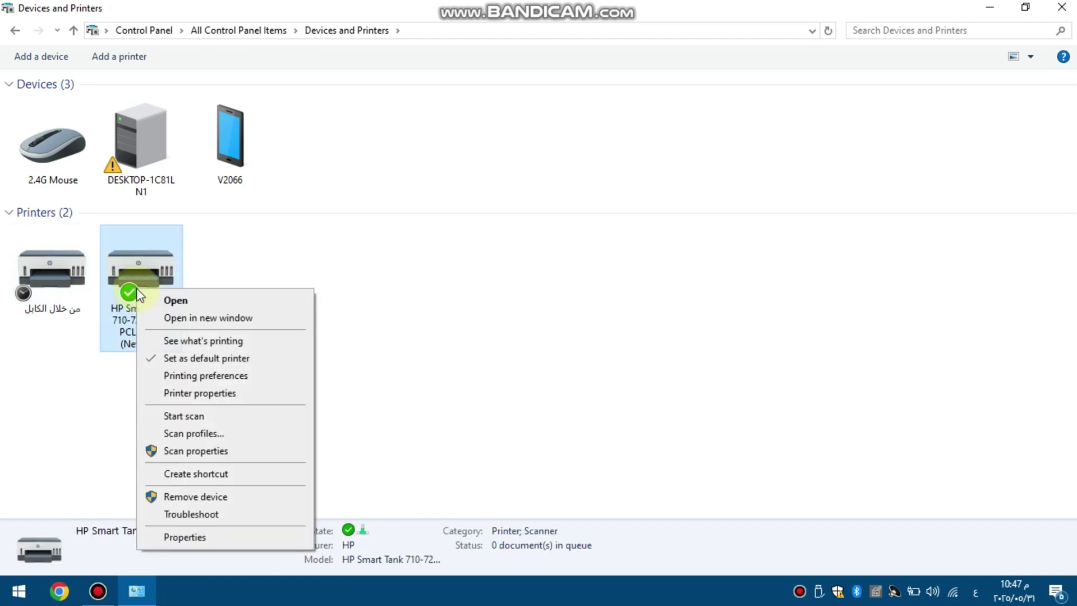
pyautogui.click(187, 392)
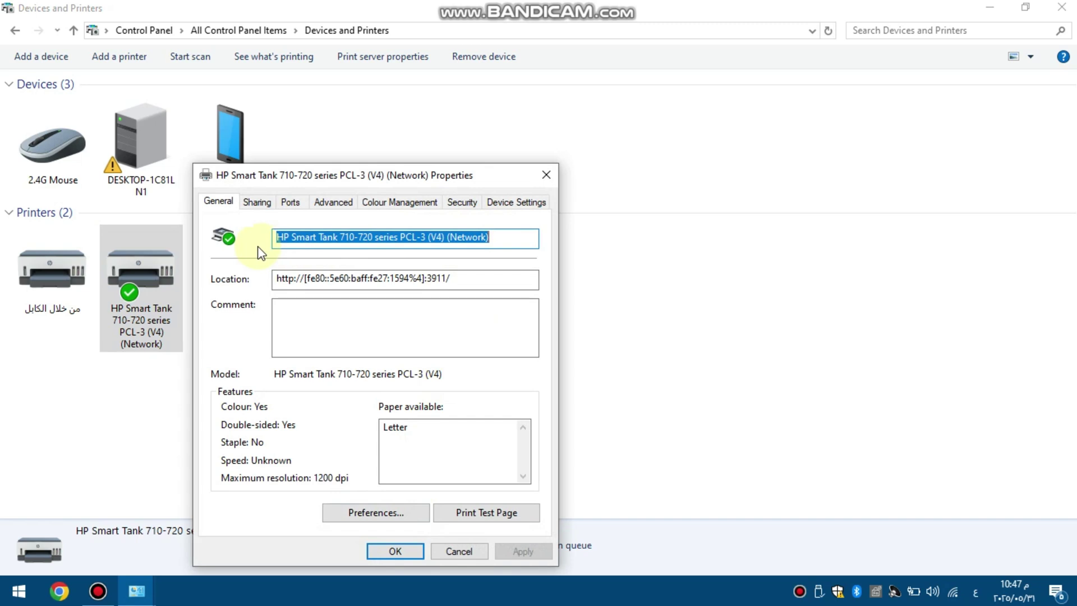
pyautogui.press('BackSpace')
pyautogui.write('من')
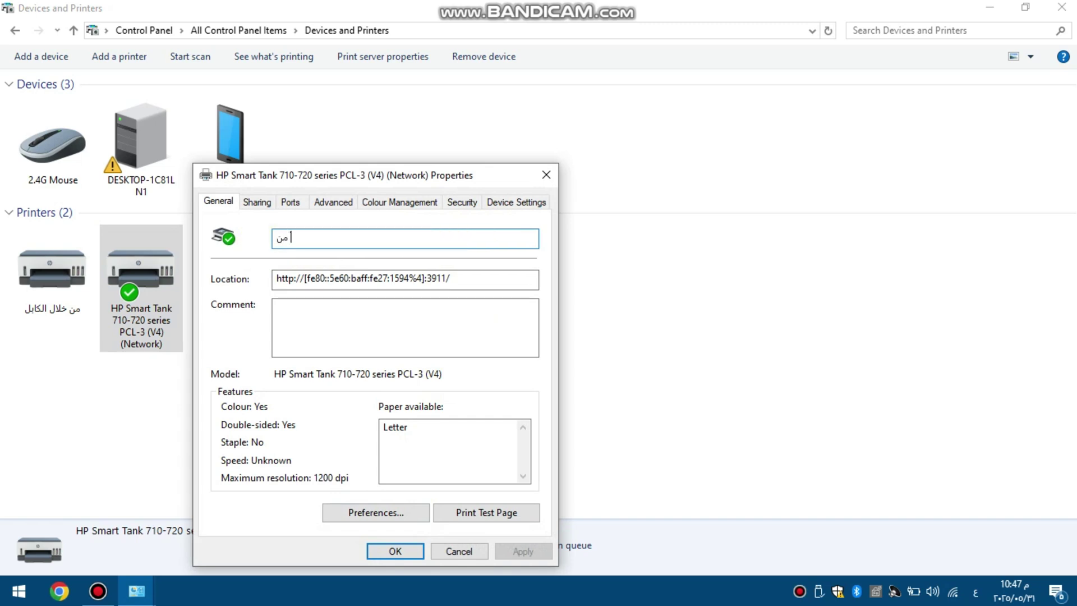
pyautogui.write(' خلال الراوتر')
pyautogui.click(413, 553)
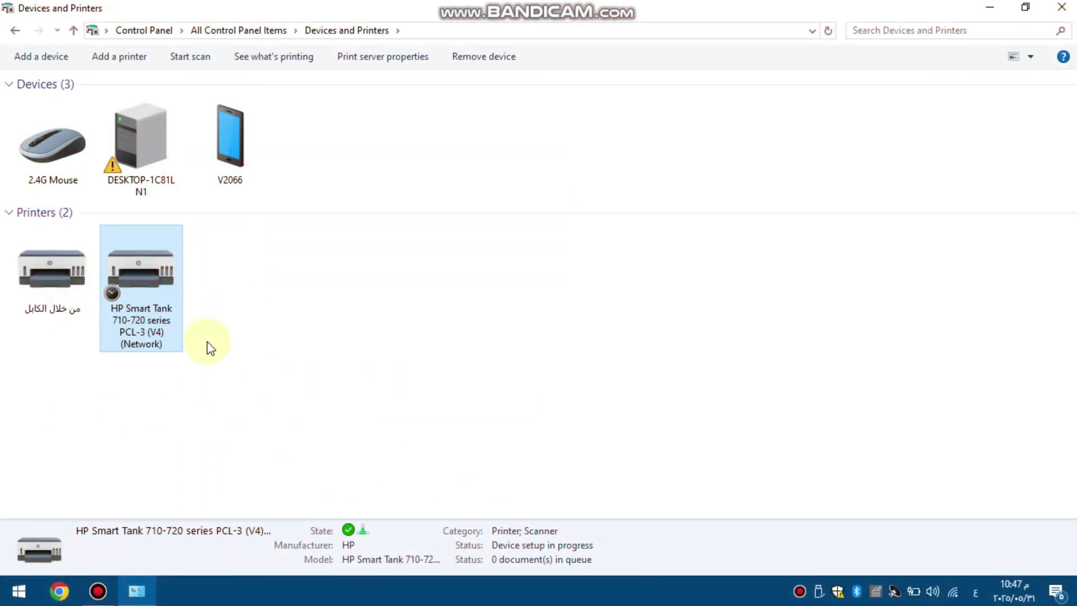
# Set the cable printer's printing preferences to A4 paper size, keeping Plain Paper type.
pyautogui.rightClick(49, 283)
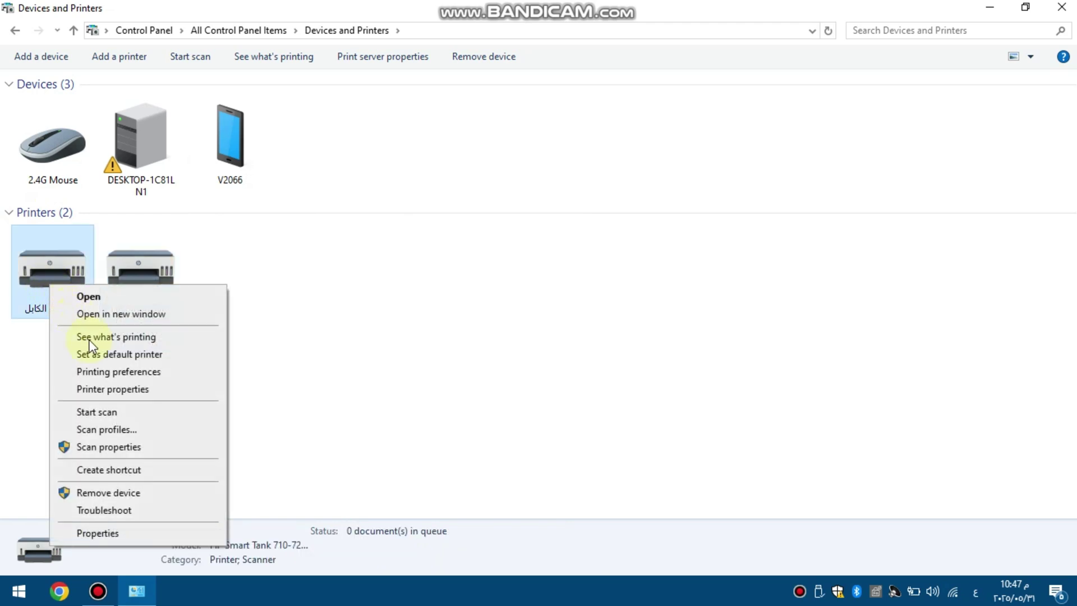
pyautogui.click(115, 372)
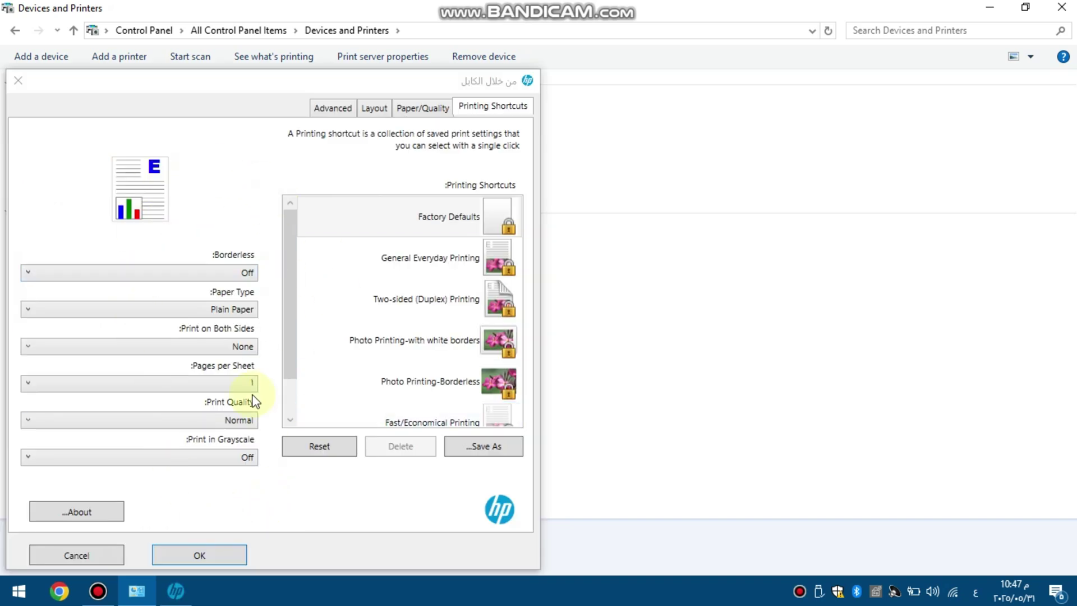
pyautogui.click(419, 110)
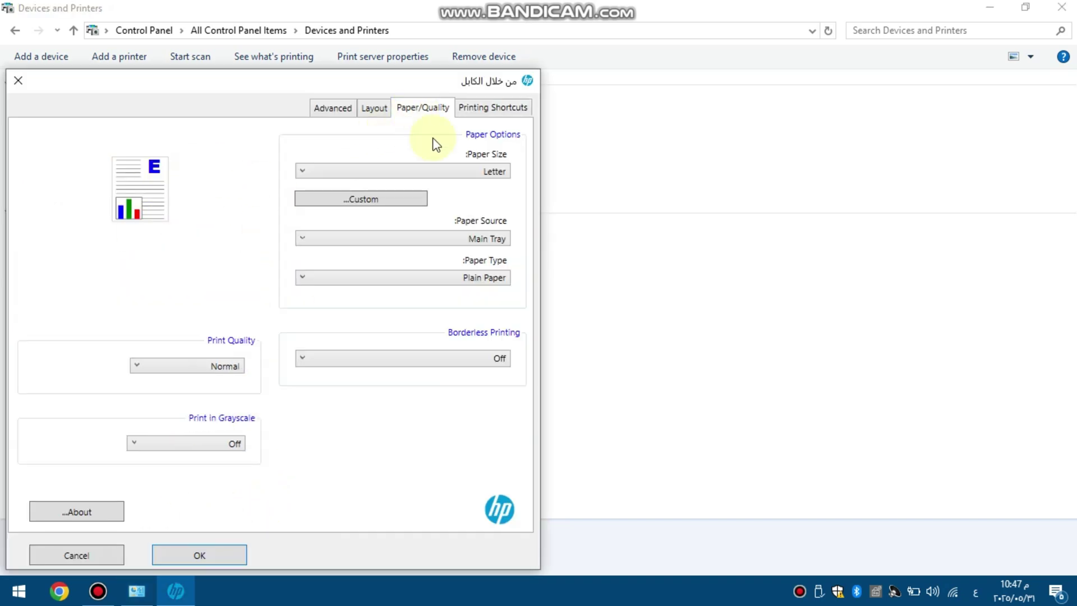
pyautogui.click(507, 167)
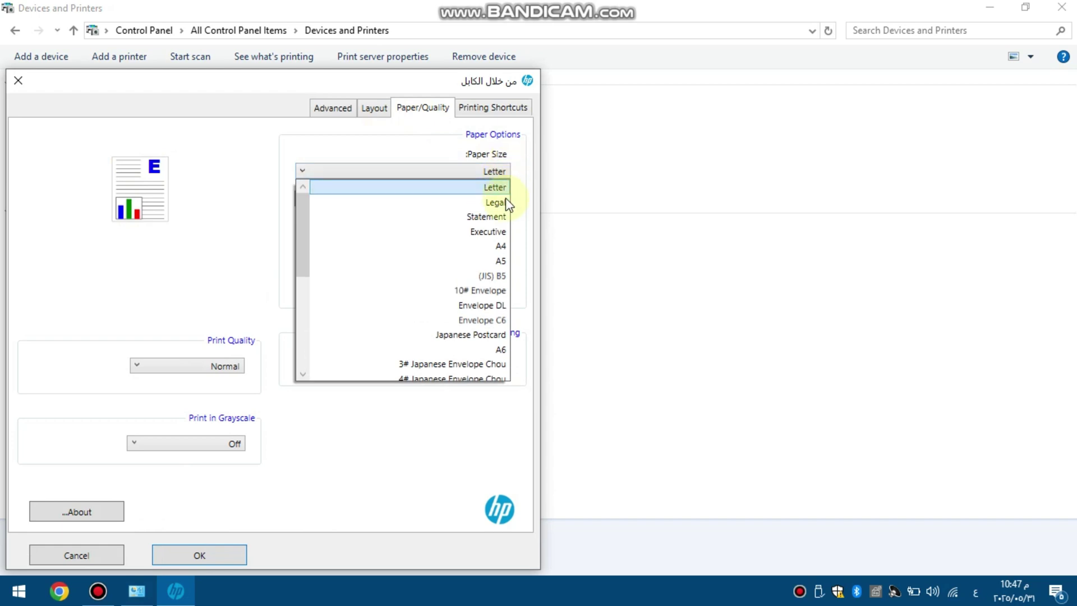
pyautogui.click(498, 246)
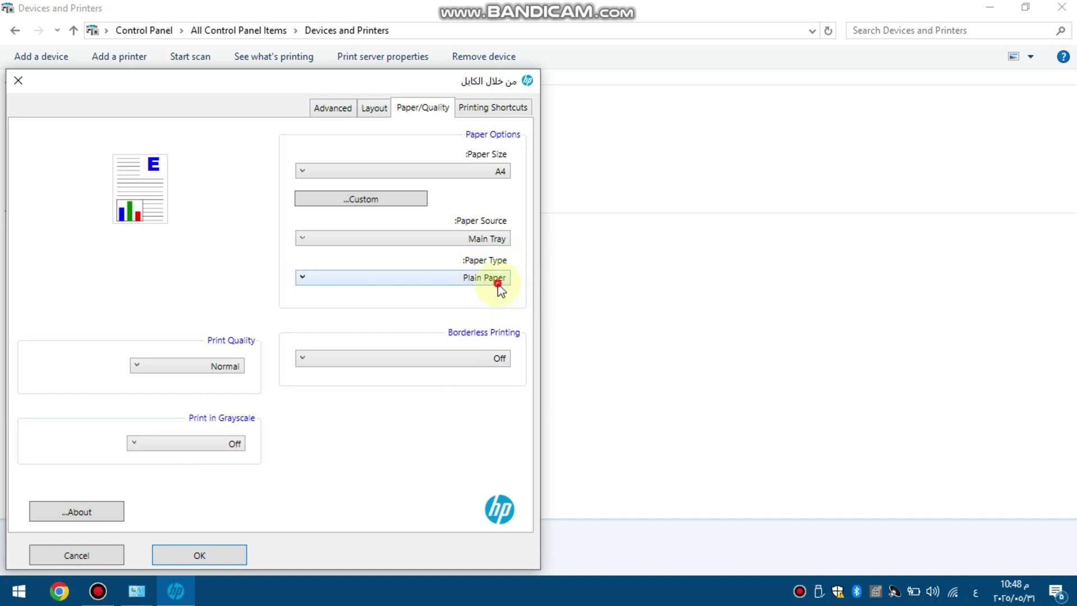
pyautogui.click(497, 281)
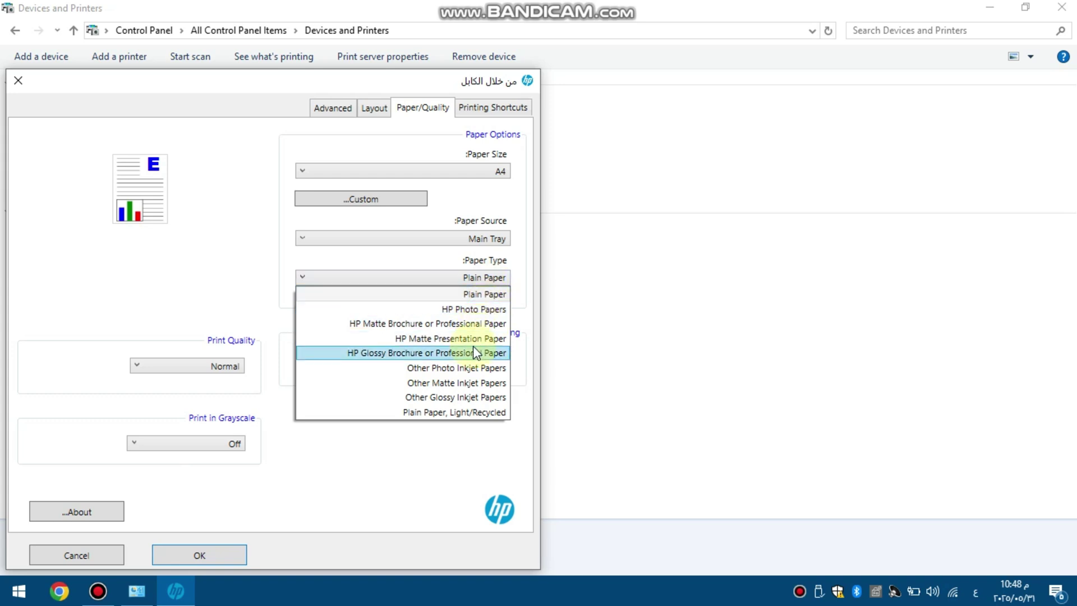
pyautogui.click(230, 271)
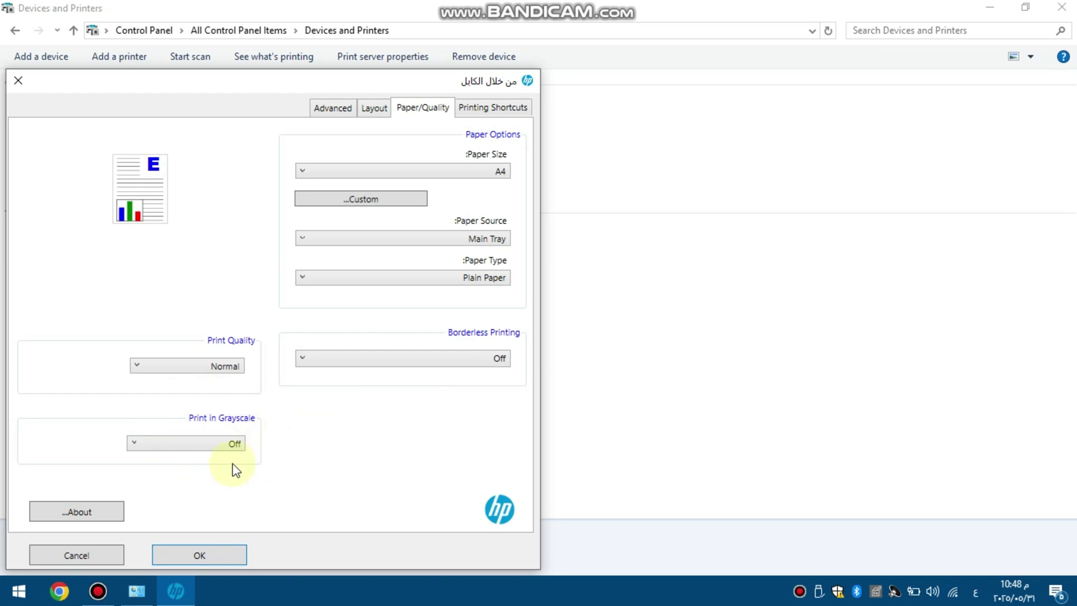
pyautogui.click(197, 444)
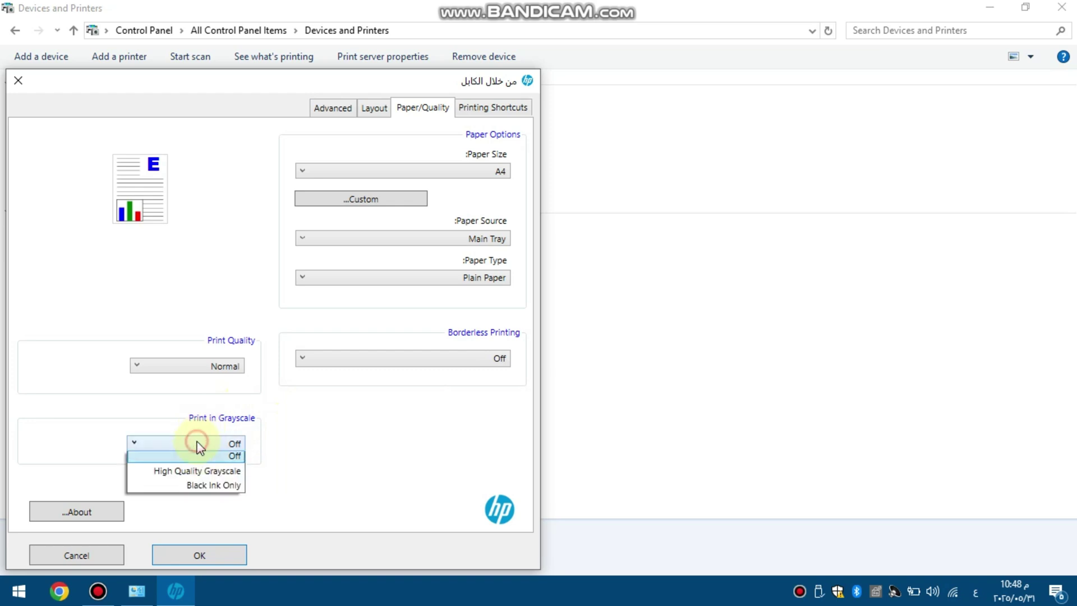
pyautogui.click(178, 477)
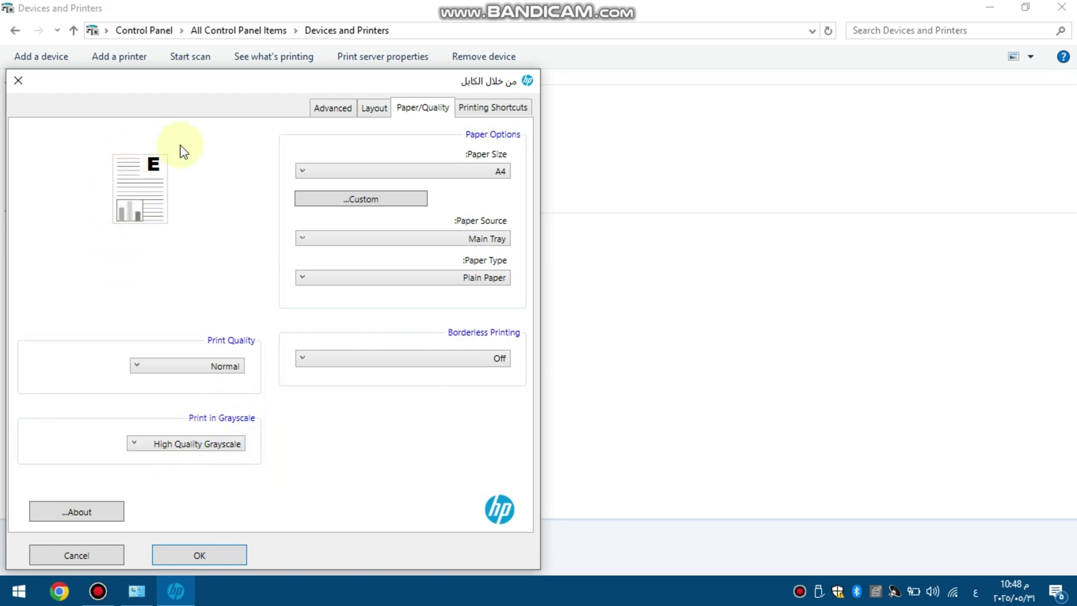
pyautogui.click(185, 443)
pyautogui.click(197, 456)
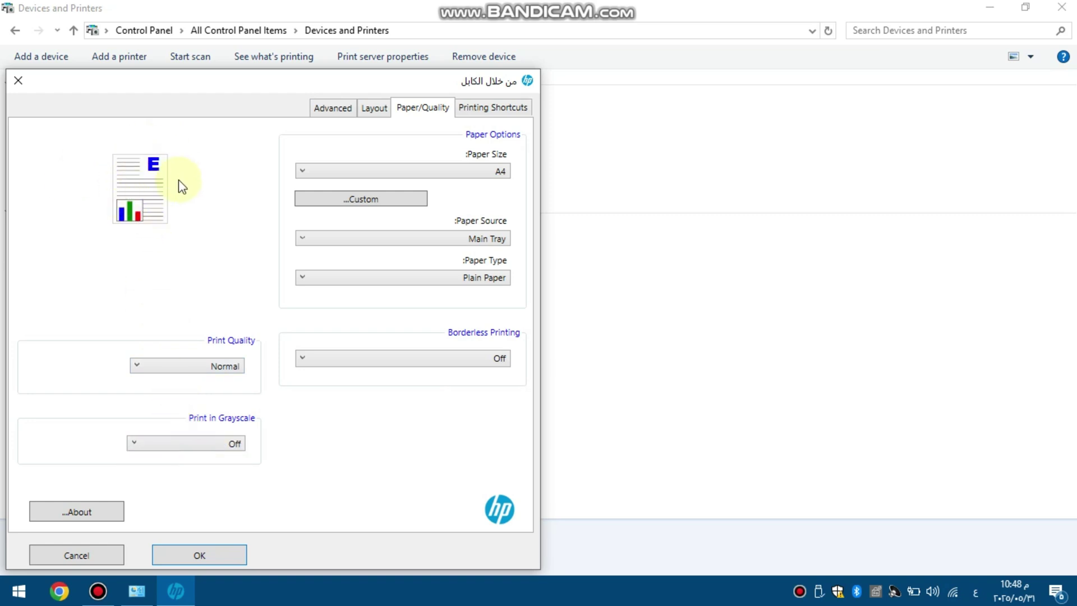
pyautogui.click(216, 446)
pyautogui.click(220, 473)
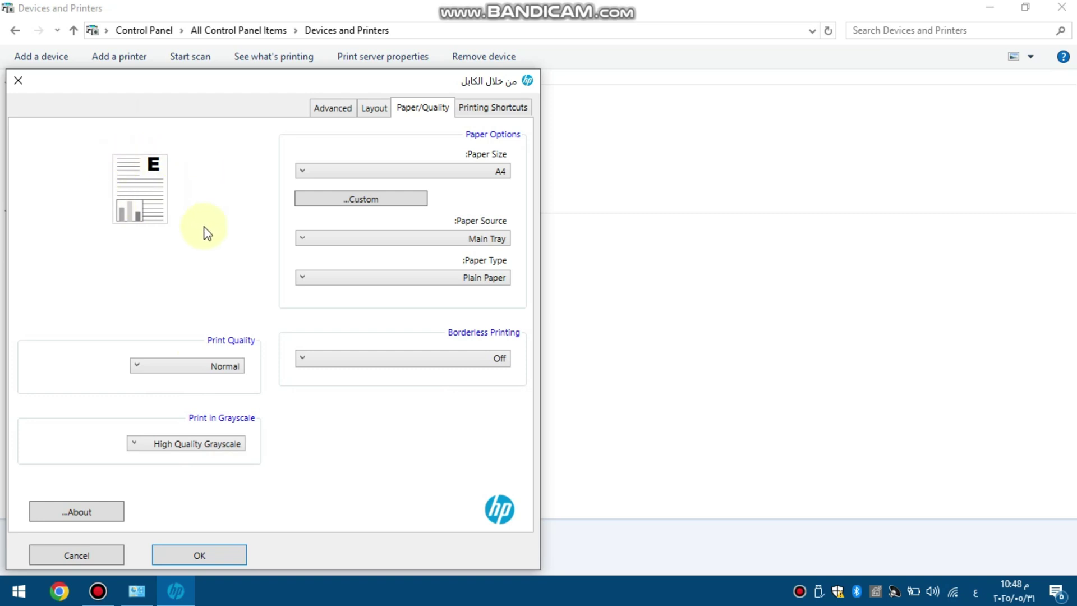
pyautogui.click(201, 444)
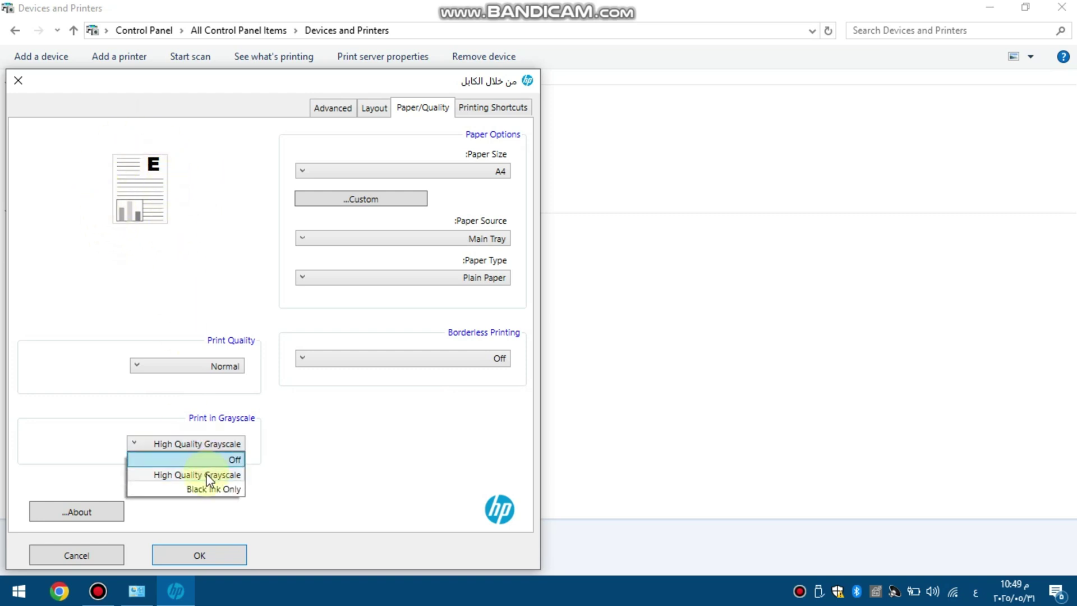
pyautogui.click(213, 489)
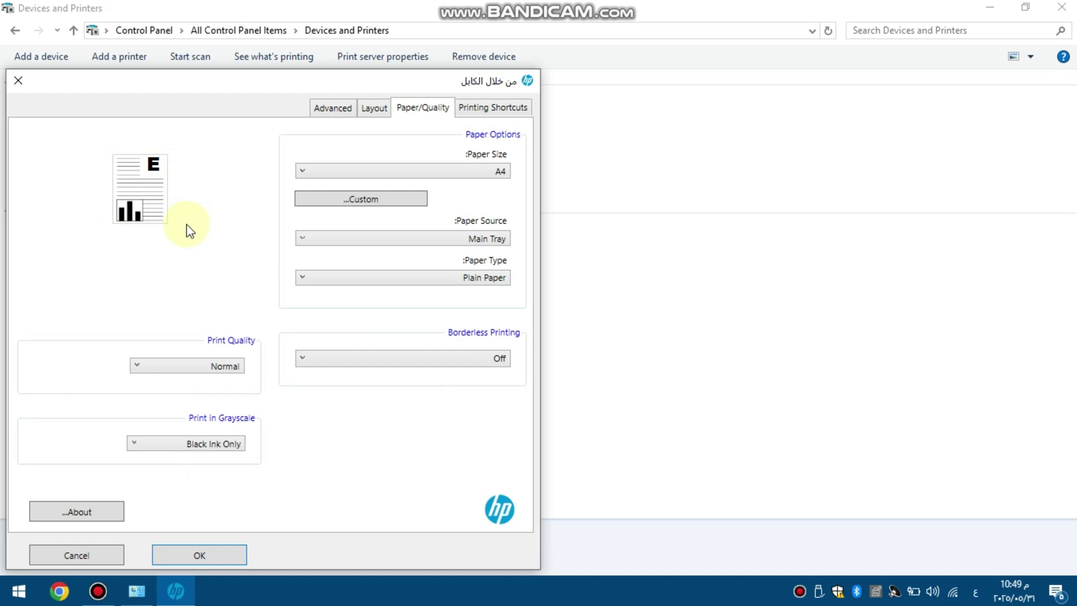
pyautogui.click(190, 443)
pyautogui.click(194, 458)
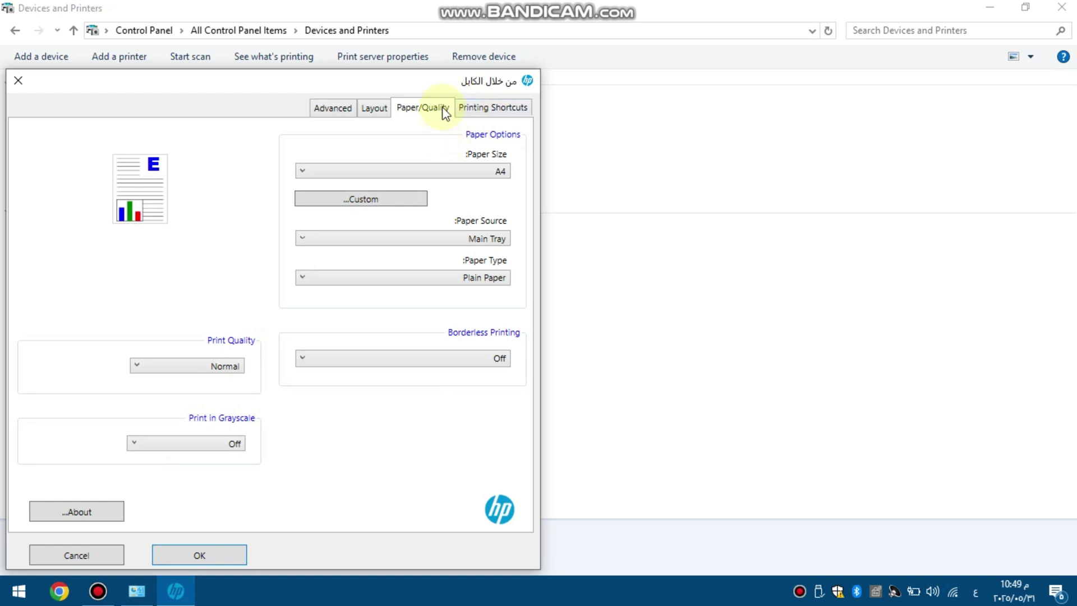
# Try Flip on Long Edge and Best quality shortcuts, then revert to None and Normal.
pyautogui.click(468, 109)
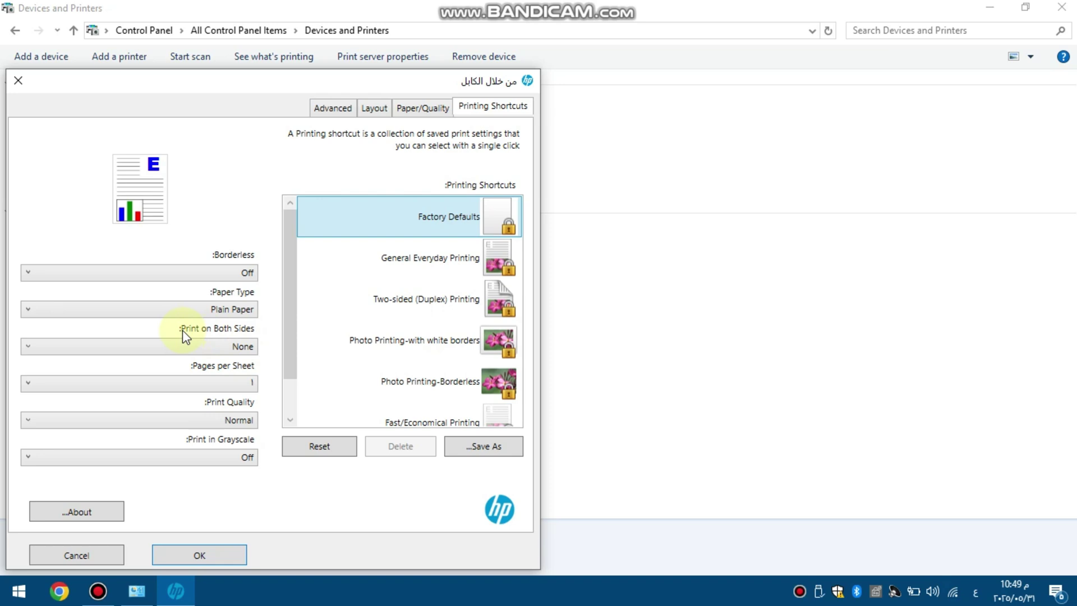
pyautogui.click(207, 345)
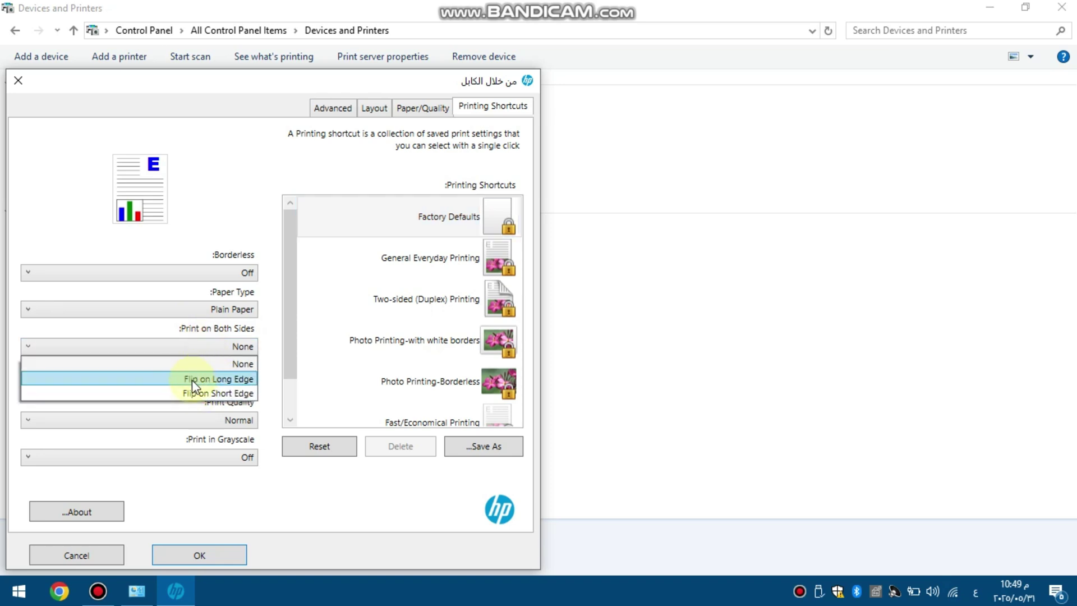
pyautogui.click(219, 380)
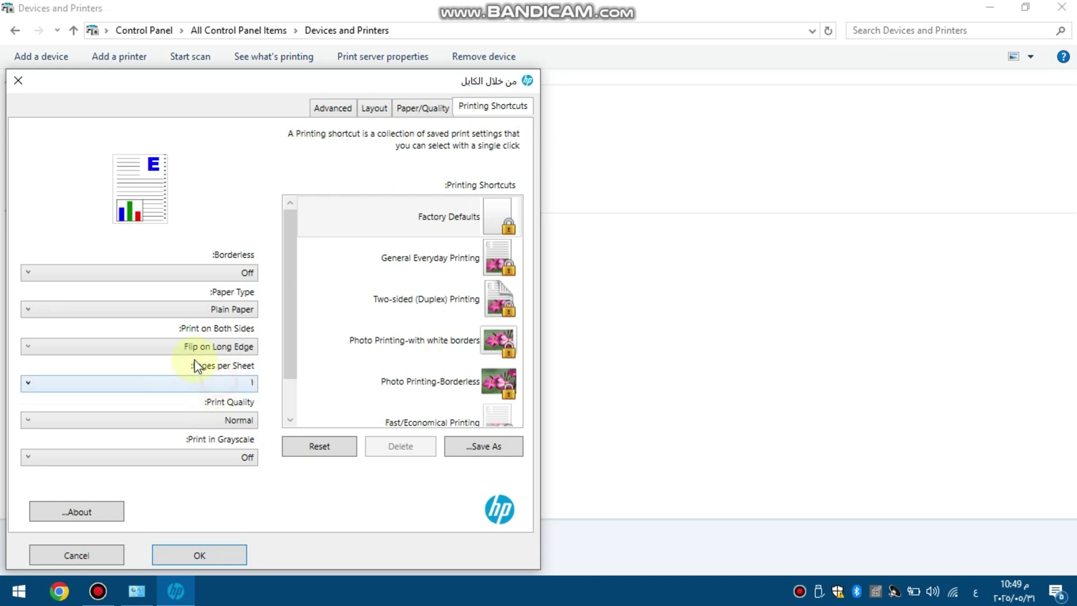
pyautogui.click(242, 346)
pyautogui.click(241, 363)
pyautogui.click(241, 424)
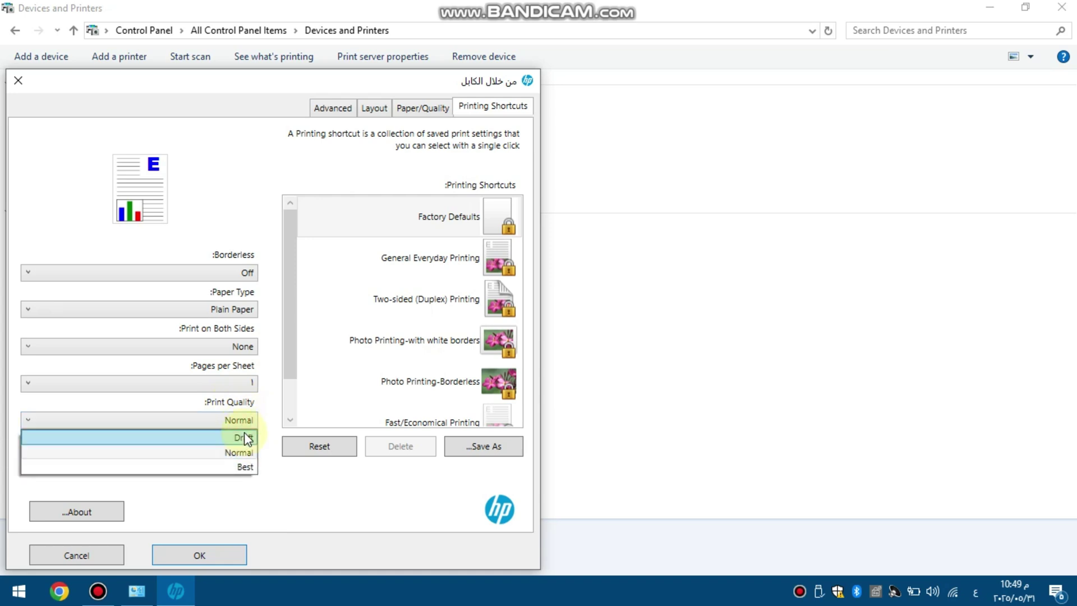
pyautogui.click(248, 467)
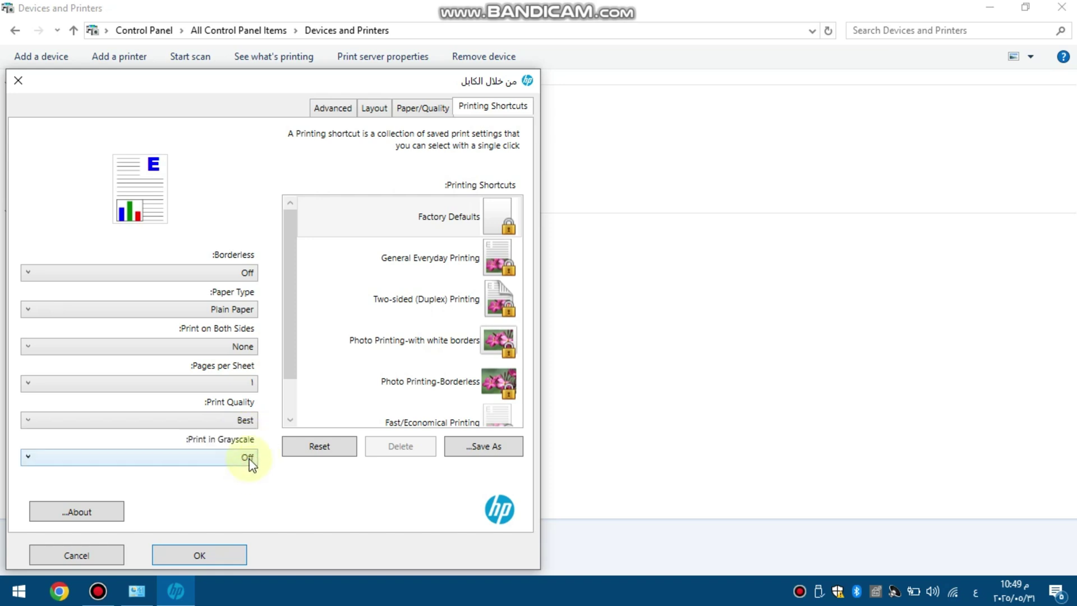
pyautogui.click(244, 425)
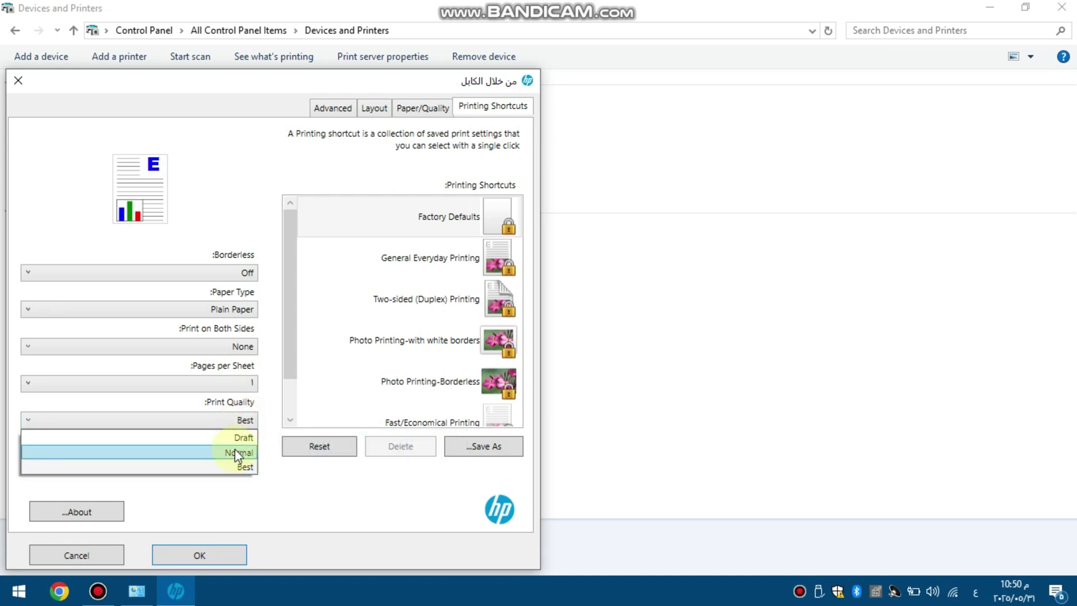
pyautogui.click(235, 451)
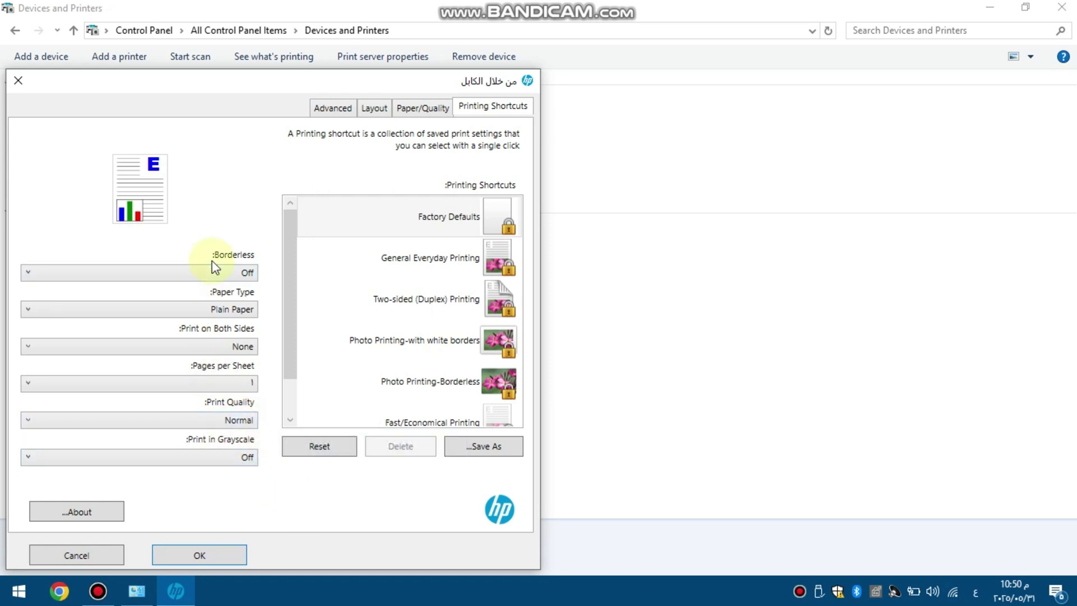
# Toggle borderless printing On and back Off, then save the printing preferences.
pyautogui.click(248, 275)
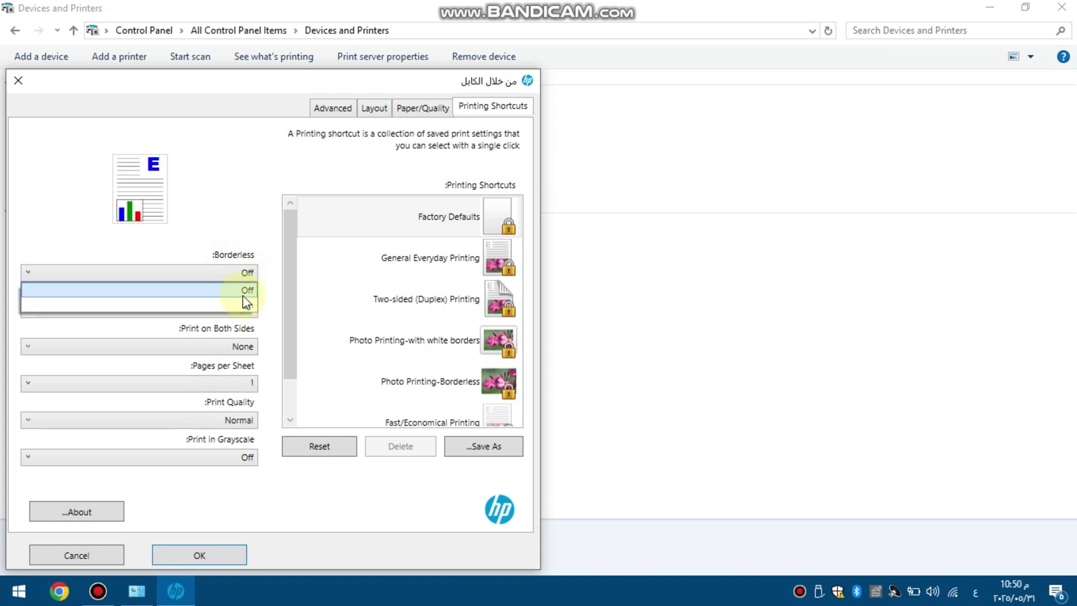
pyautogui.click(226, 261)
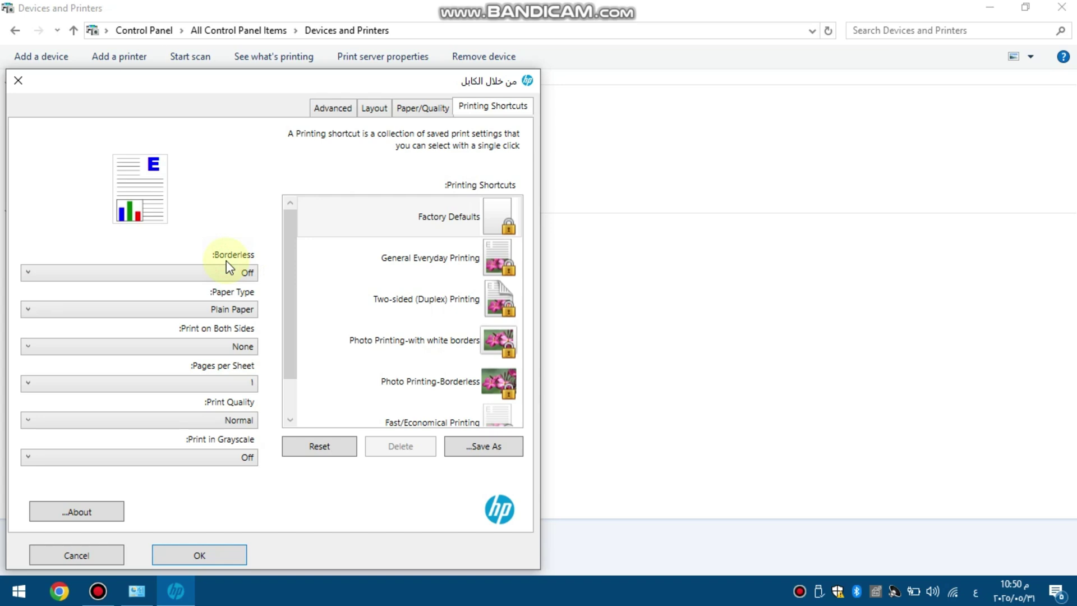
pyautogui.click(230, 275)
pyautogui.click(230, 275)
pyautogui.click(231, 275)
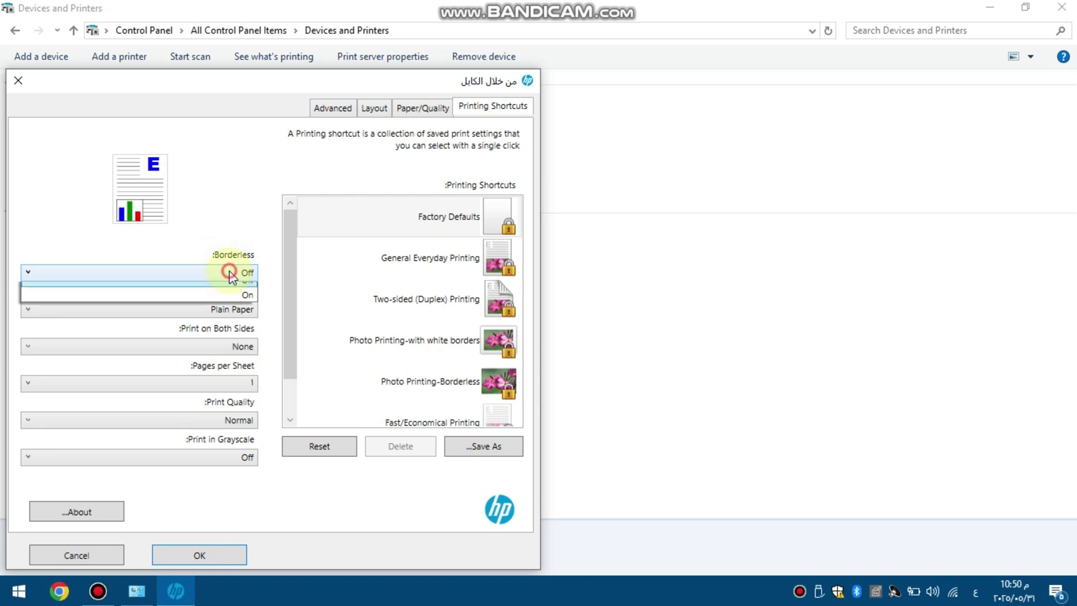
pyautogui.click(243, 302)
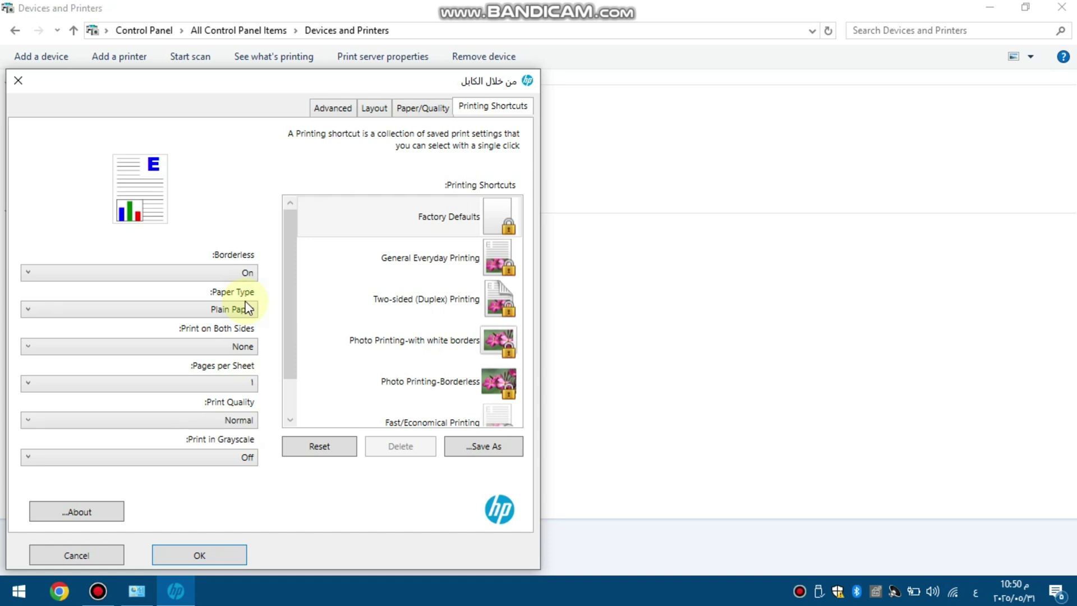
pyautogui.click(243, 273)
pyautogui.click(249, 290)
pyautogui.click(184, 561)
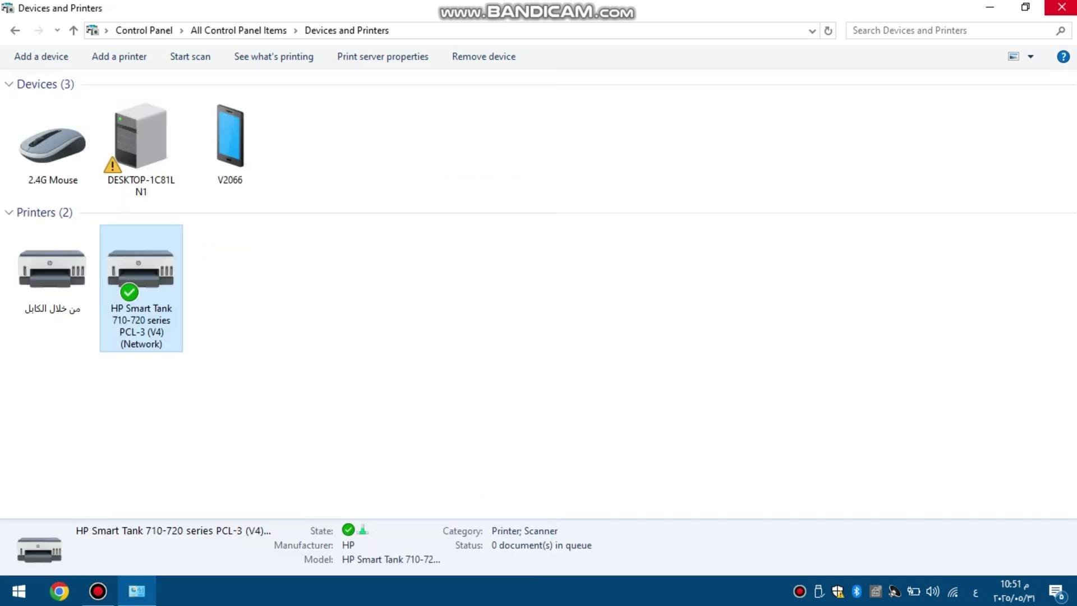